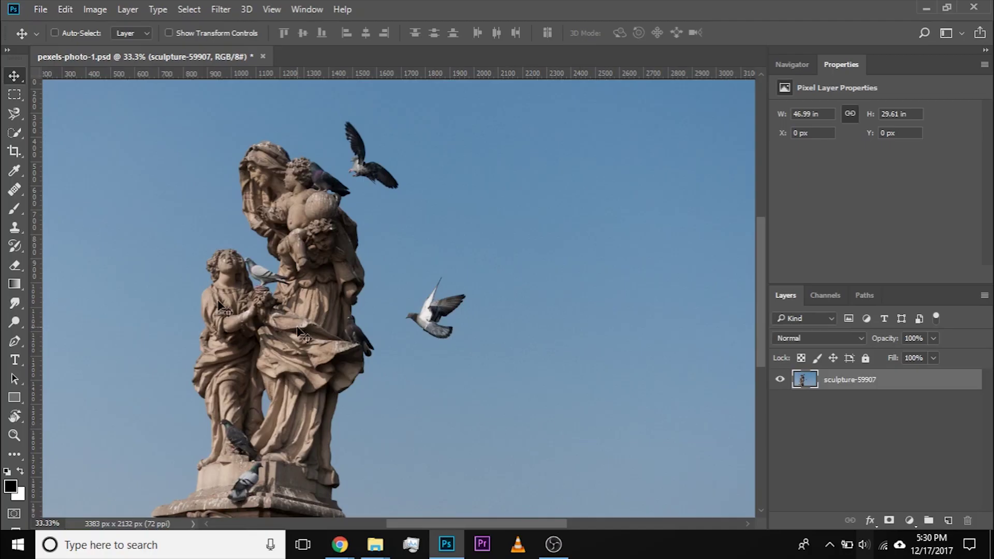
# Step: Load the Statue channel as a selection and turn it into a layer mask on the sculpture-59907 layer
pyautogui.click(15, 136)
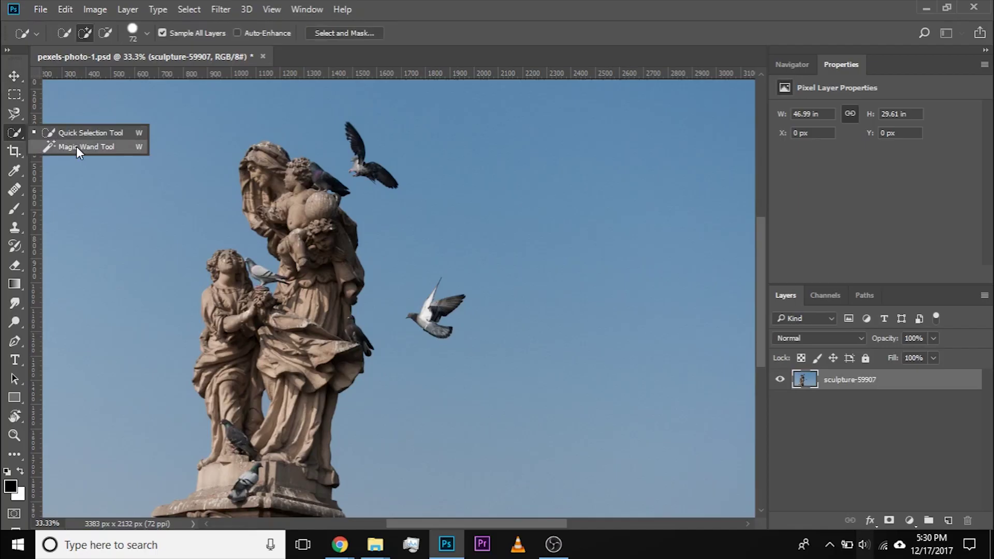
pyautogui.click(830, 297)
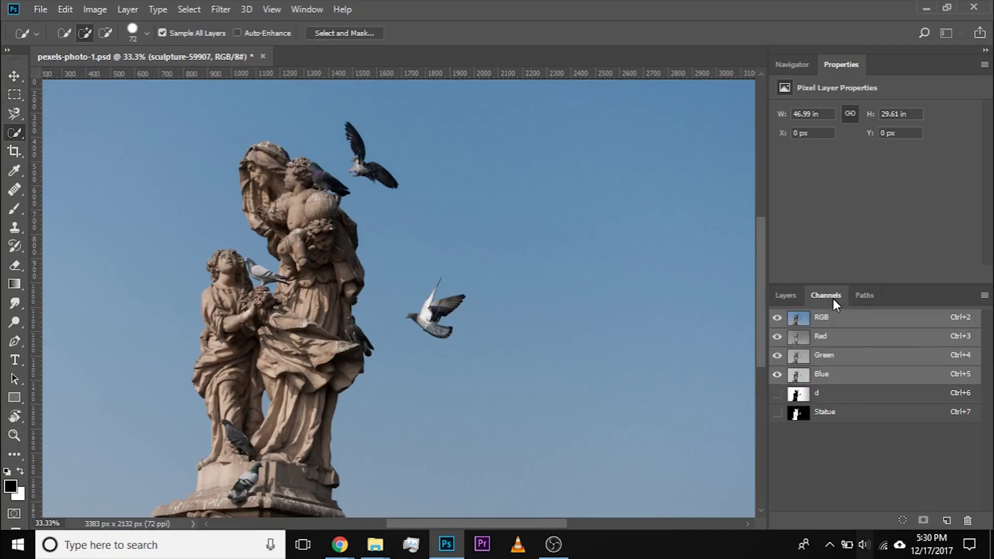
pyautogui.keyDown('ctrl'); pyautogui.click(795, 413); pyautogui.keyUp('ctrl')
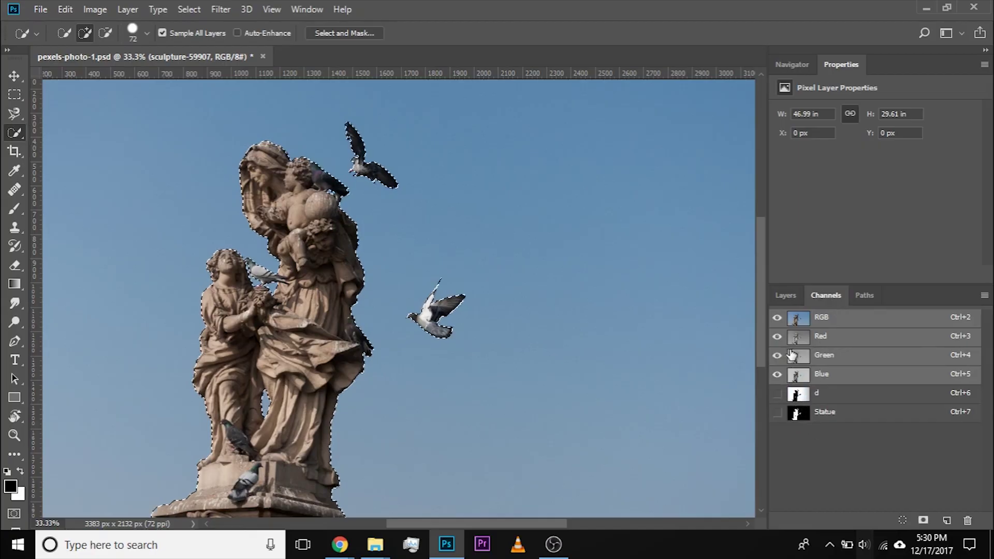
pyautogui.click(786, 297)
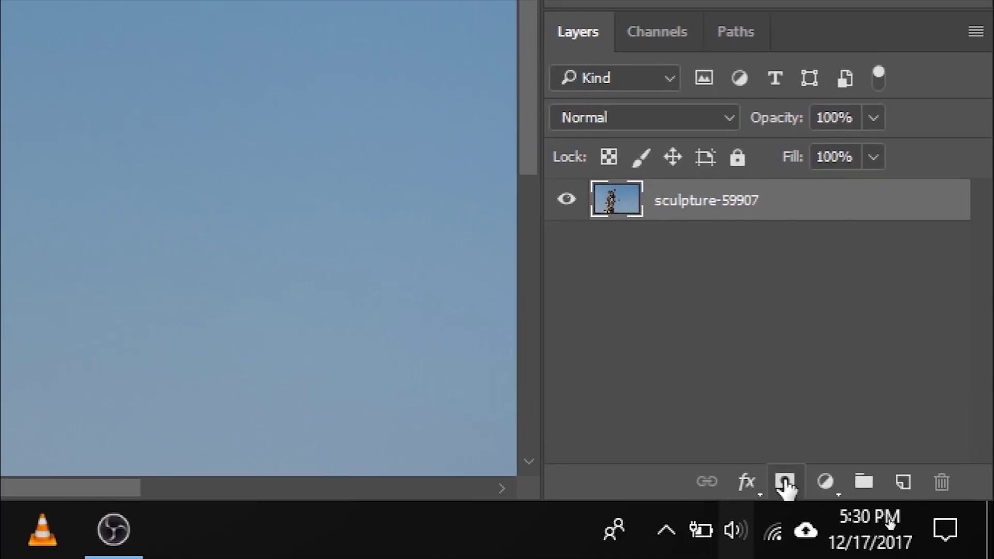
pyautogui.click(785, 484)
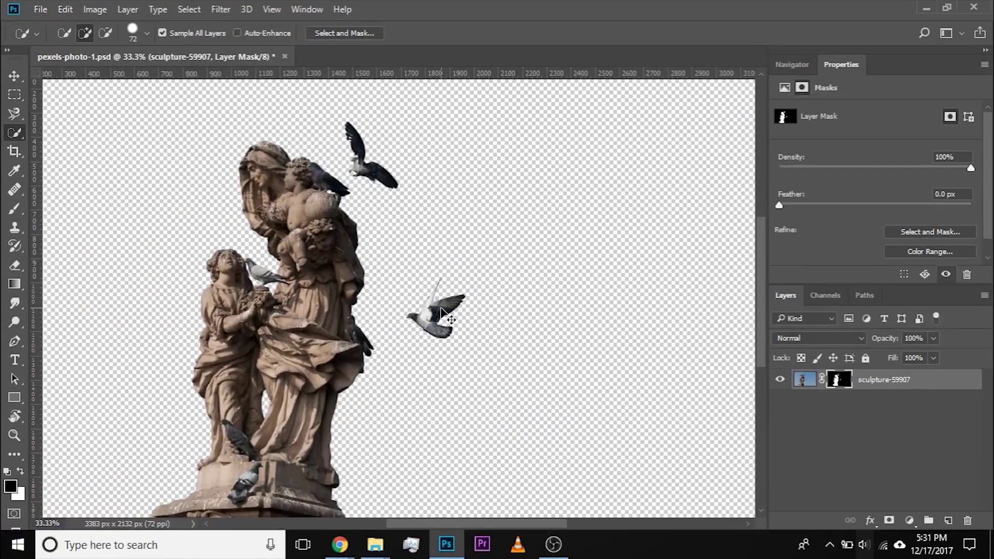
# Step: Add a black (000000) Solid Color fill layer and place it beneath the sculpture-59907 layer
pyautogui.scroll(2, 440, 310)
pyautogui.moveTo(264, 222); pyautogui.dragTo(431, 248)
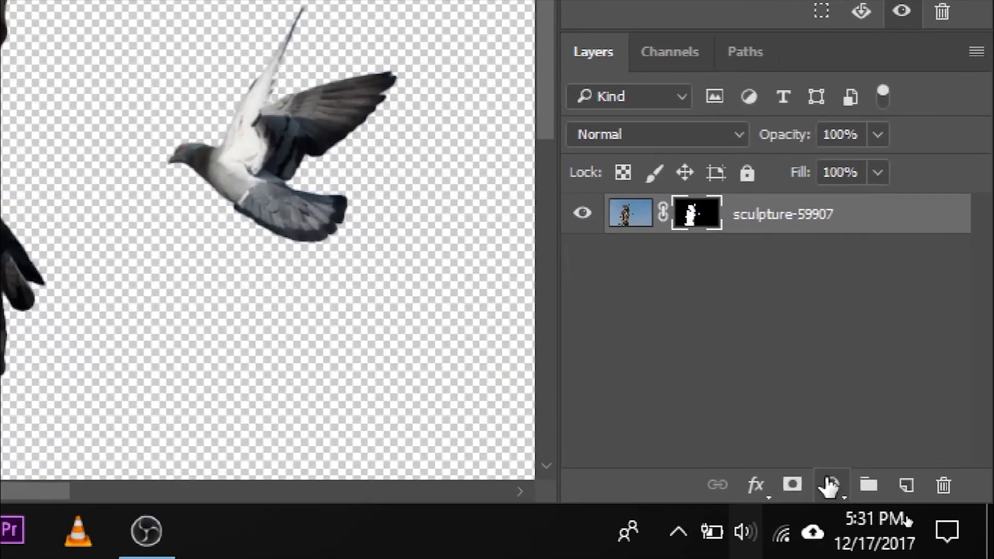
pyautogui.click(909, 519)
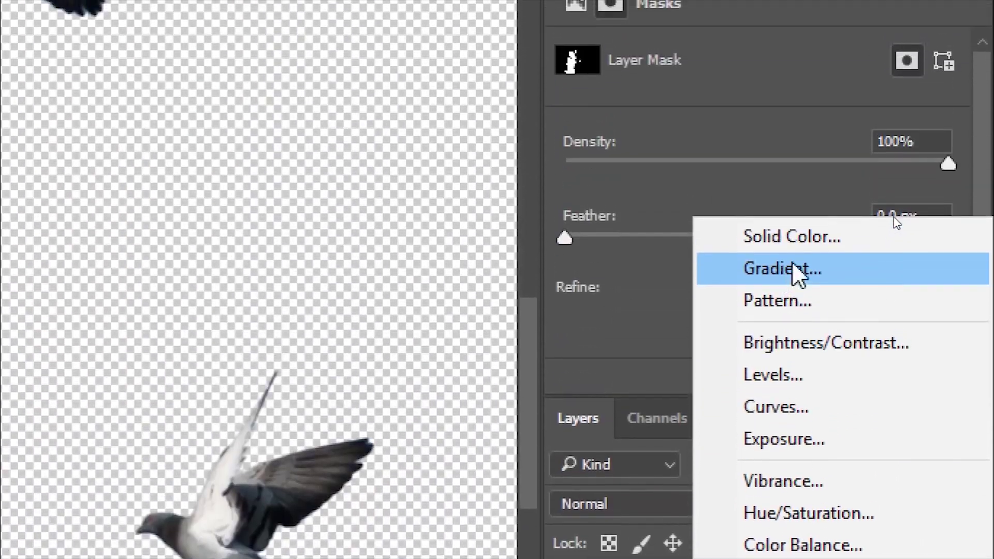
pyautogui.click(793, 274)
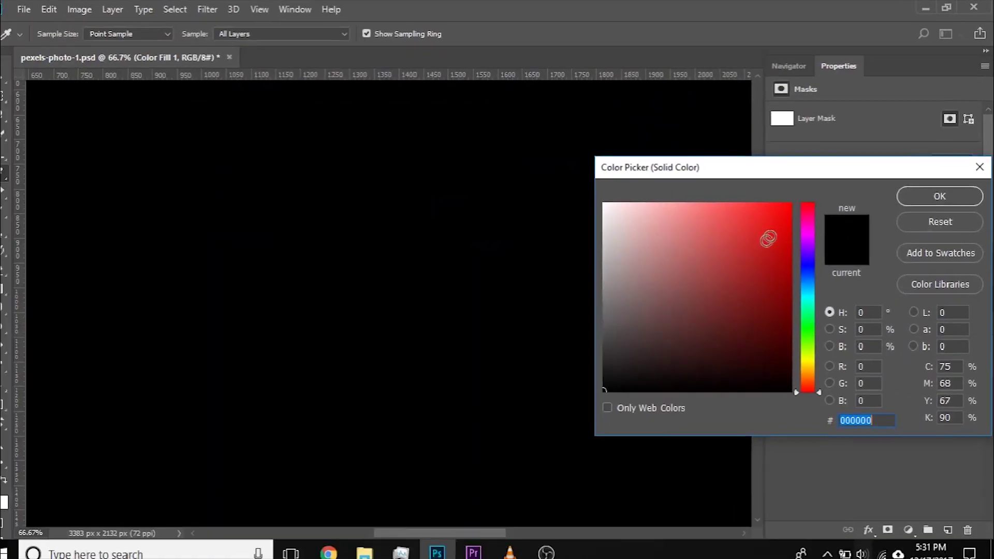
pyautogui.moveTo(710, 291); pyautogui.dragTo(578, 408)
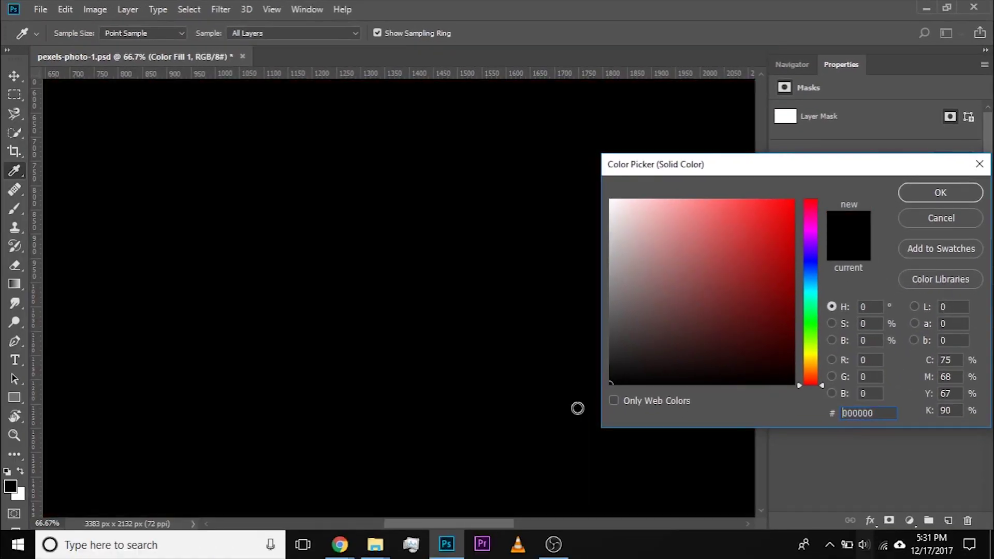
pyautogui.click(929, 191)
pyautogui.moveTo(896, 379)
pyautogui.mouseDown()
pyautogui.moveTo(880, 380)
pyautogui.moveTo(892, 401)
pyautogui.moveTo(880, 408)
pyautogui.mouseUp()
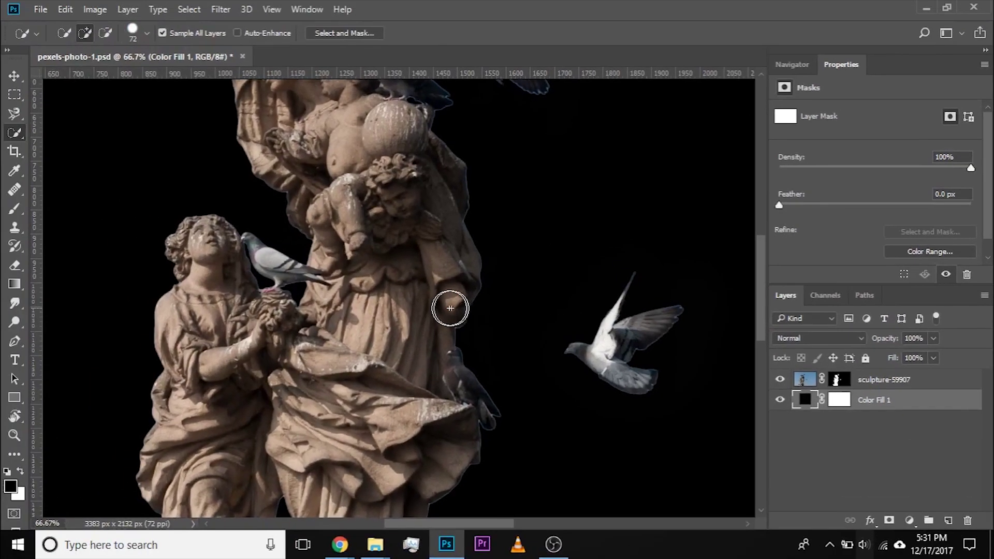
# Step: Target the layer mask of sculpture-59907 and activate the Smudge tool
pyautogui.moveTo(405, 203); pyautogui.dragTo(478, 278)
pyautogui.hotkey('ctrl', '+')
pyautogui.hotkey('ctrl', '+')
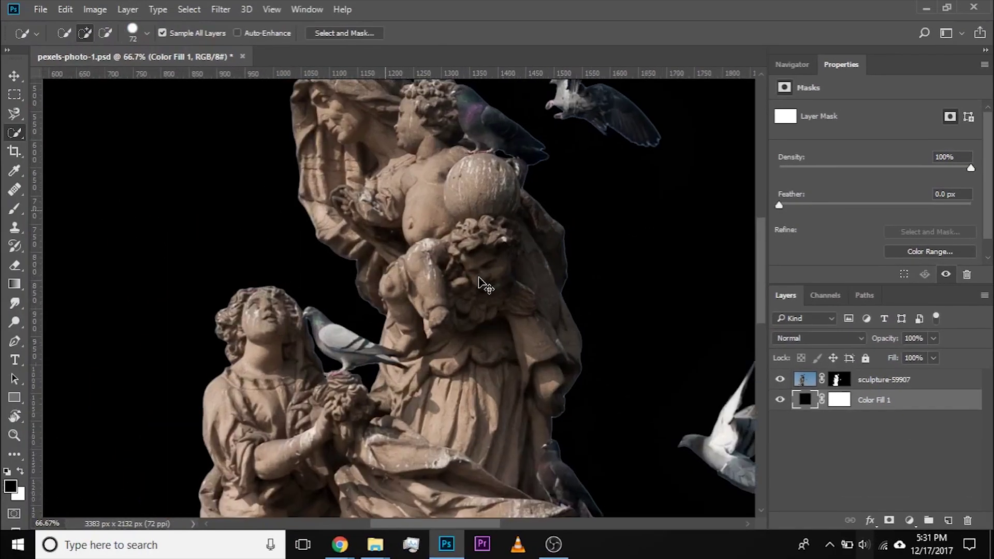
pyautogui.moveTo(519, 333); pyautogui.dragTo(251, 327)
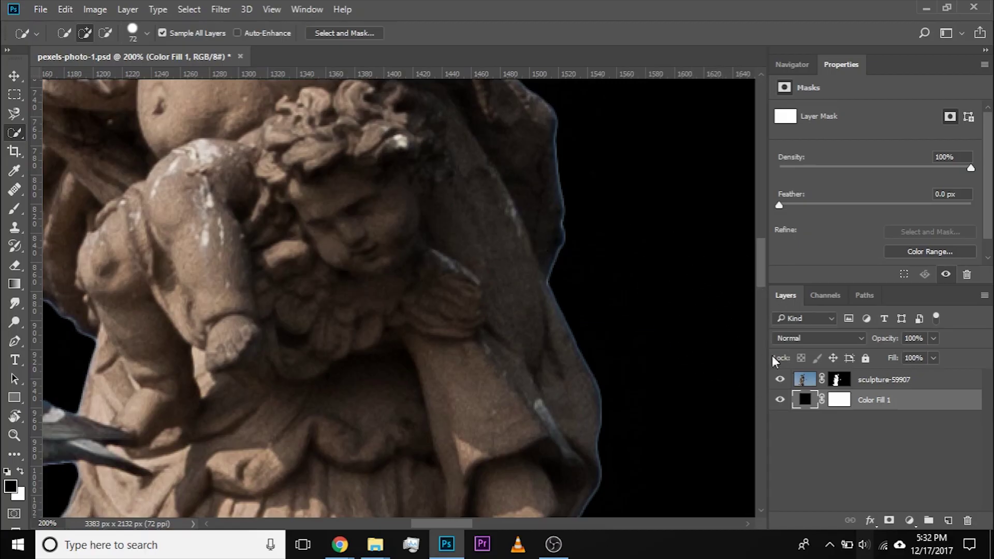
pyautogui.click(838, 380)
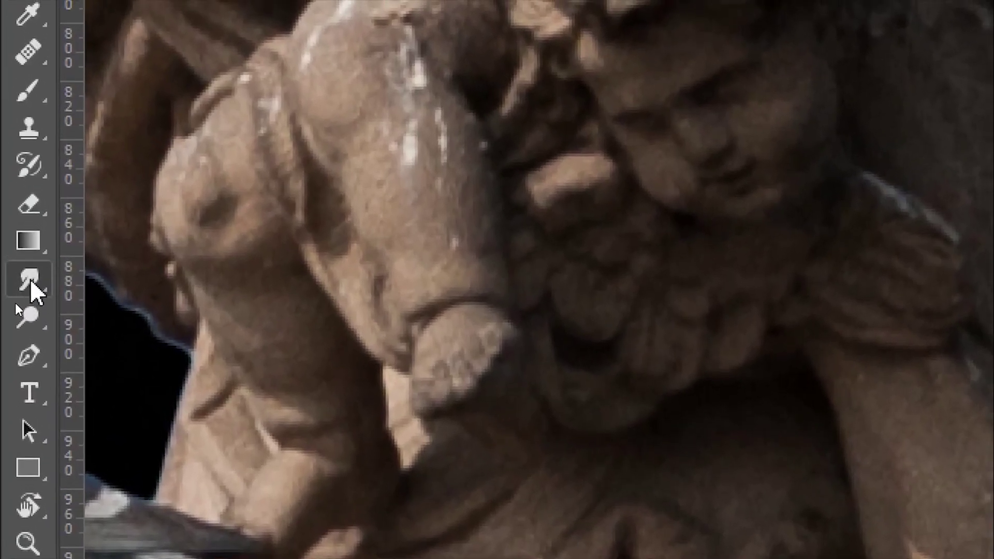
pyautogui.rightClick(32, 290)
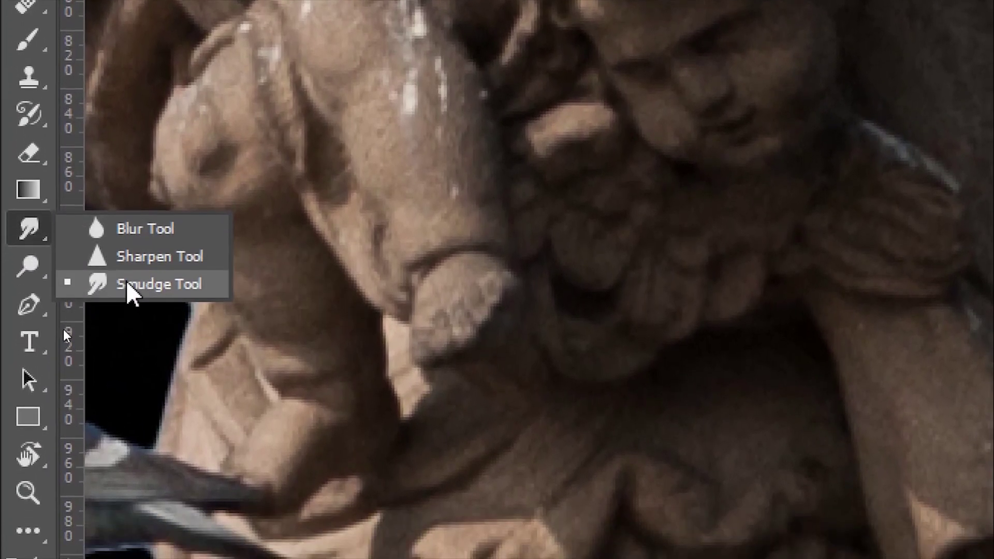
pyautogui.click(127, 284)
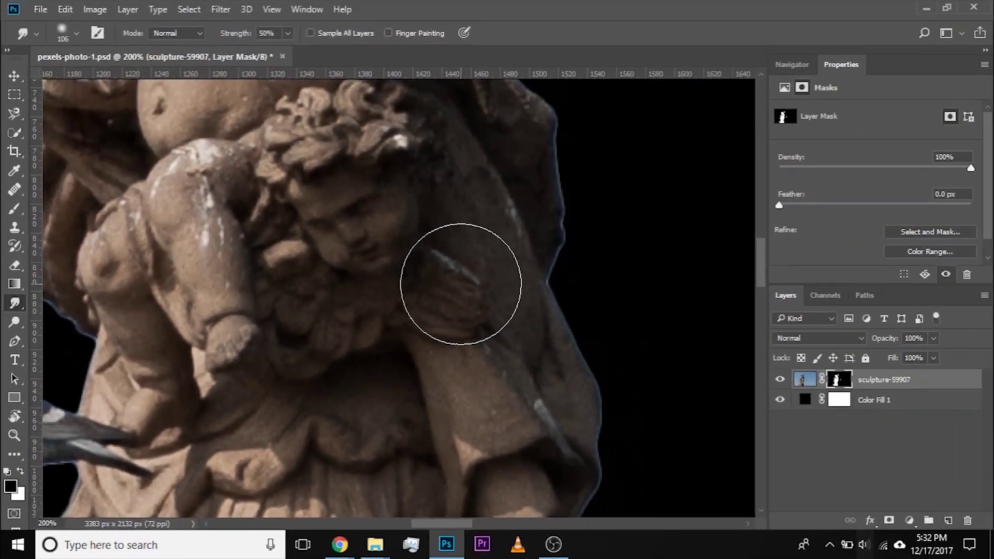
# Step: Examine the statue's outline for edge fringing, in the image and in the layer mask displayed on its own
pyautogui.moveTo(384, 215); pyautogui.dragTo(575, 301)
pyautogui.moveTo(277, 233); pyautogui.dragTo(83, 281)
pyautogui.moveTo(582, 260); pyautogui.dragTo(660, 266)
pyautogui.moveTo(552, 250); pyautogui.dragTo(448, 295)
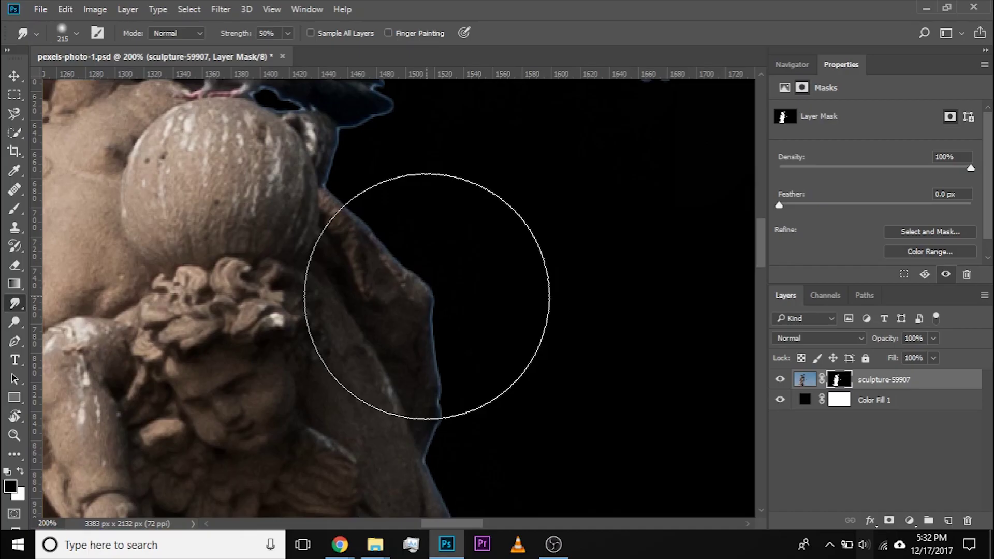
pyautogui.keyDown('alt'); pyautogui.click(837, 381); pyautogui.keyUp('alt')
pyautogui.scroll(3, 477, 410)
pyautogui.hscroll(-4, 477, 411)
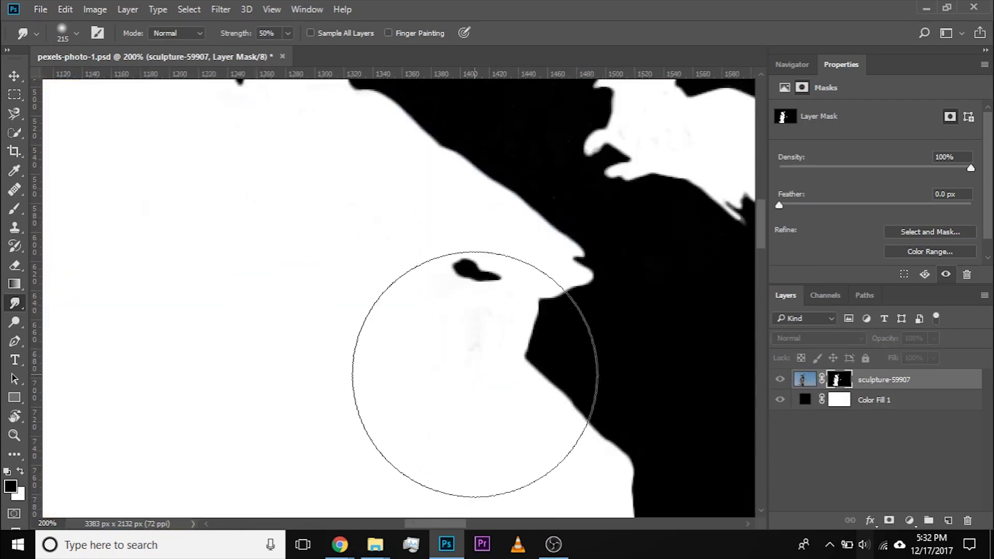
pyautogui.hotkey('ctrl', '-')
pyautogui.hotkey('ctrl', '-')
pyautogui.hotkey('ctrl', '-')
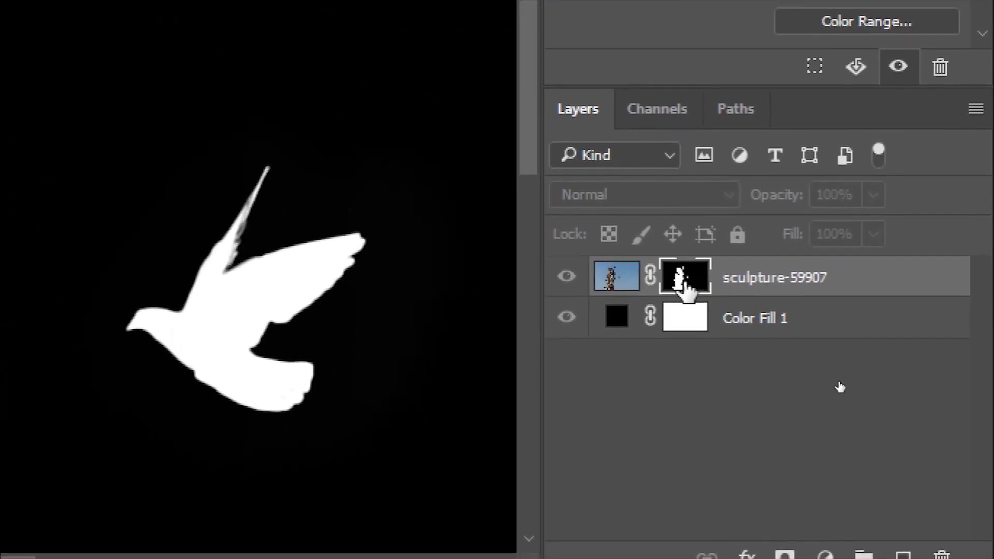
pyautogui.keyDown('alt'); pyautogui.click(839, 381); pyautogui.keyUp('alt')
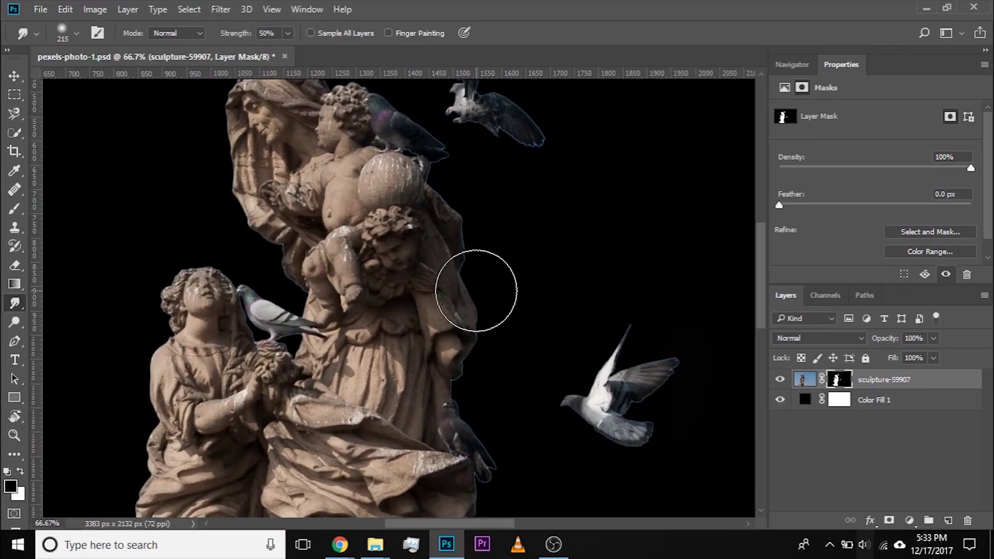
# Step: Smudge the mask edge inward along the cloak beside the curly-haired child, using a brush of about 380 px at 50% strength
pyautogui.scroll(3, 476, 292)
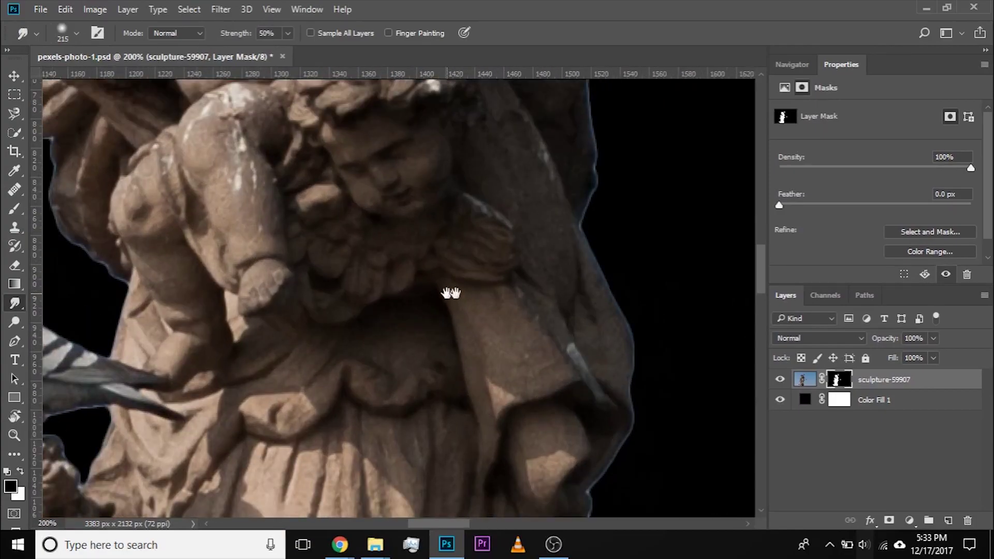
pyautogui.moveTo(438, 232); pyautogui.dragTo(293, 320)
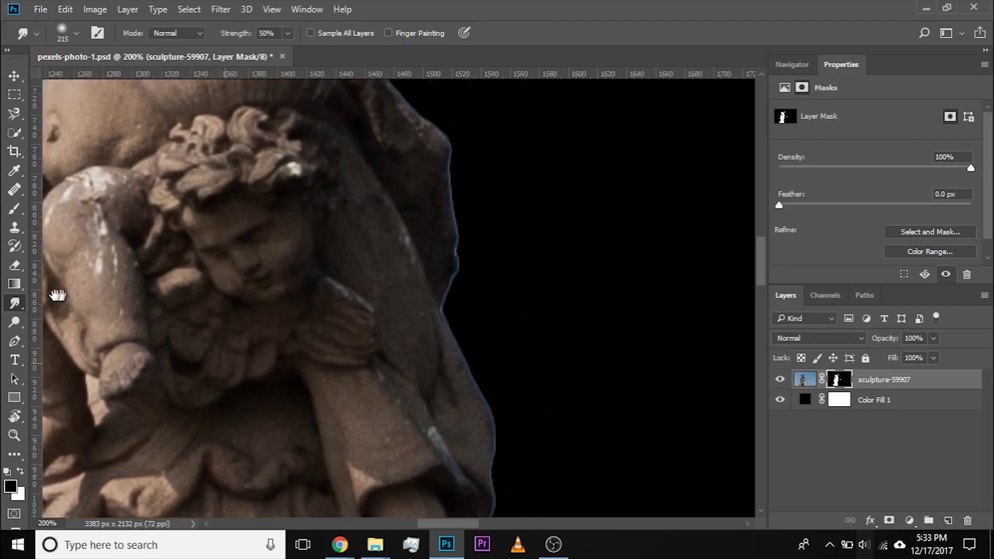
pyautogui.rightClick(20, 303)
pyautogui.click(51, 332)
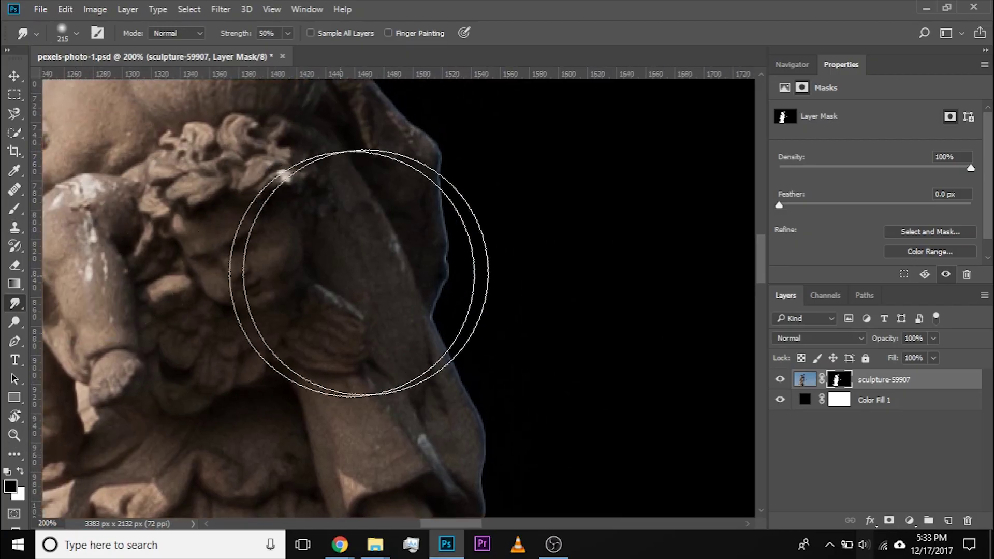
pyautogui.moveTo(463, 271); pyautogui.dragTo(594, 262)
pyautogui.moveTo(548, 222); pyautogui.dragTo(532, 194)
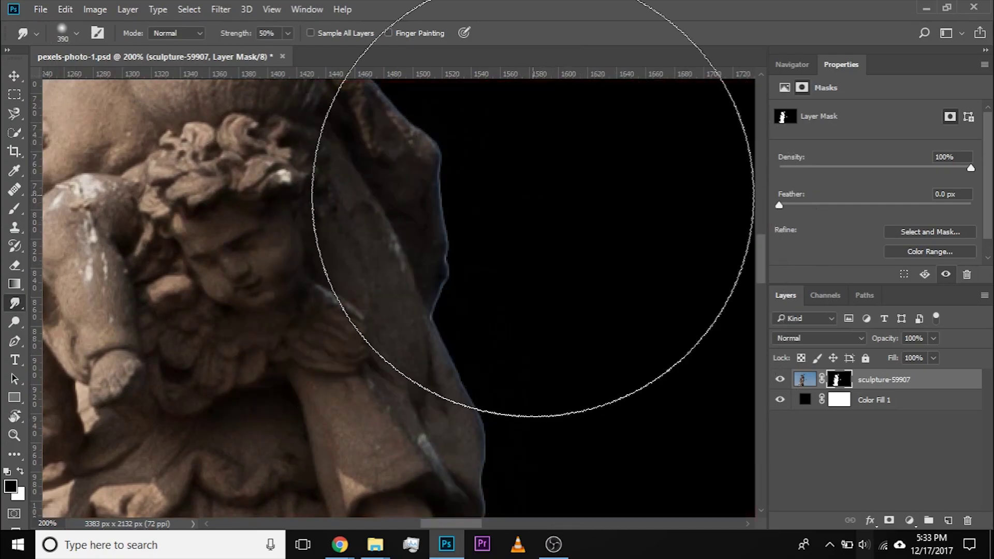
pyautogui.hotkey('ctrl', '-')
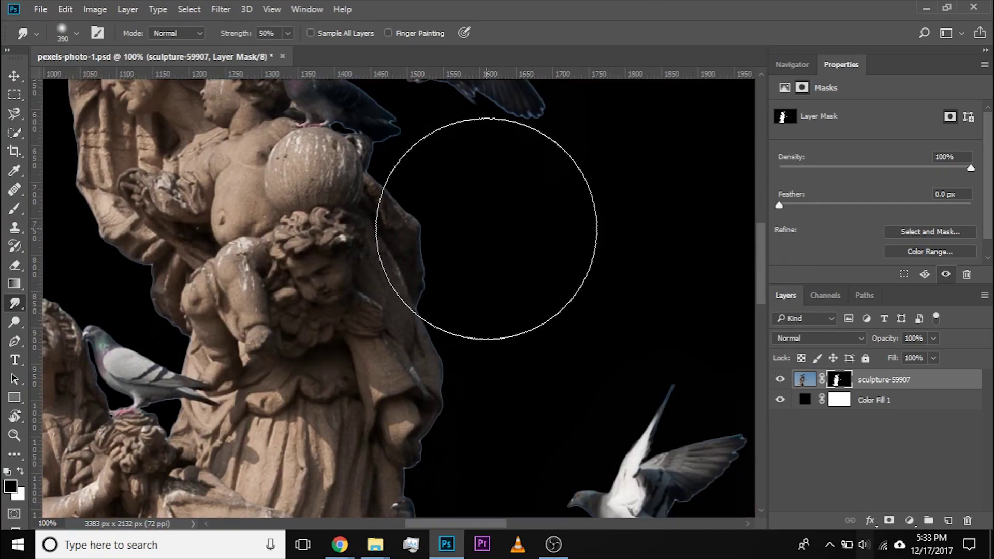
pyautogui.moveTo(456, 282)
pyautogui.mouseDown()
pyautogui.moveTo(521, 282)
pyautogui.moveTo(463, 275)
pyautogui.moveTo(475, 109)
pyautogui.moveTo(486, 317)
pyautogui.moveTo(497, 61)
pyautogui.mouseUp()
pyautogui.moveTo(478, 265)
pyautogui.mouseDown()
pyautogui.moveTo(494, 263)
pyautogui.moveTo(455, 262)
pyautogui.moveTo(466, 259)
pyautogui.mouseUp()
pyautogui.hotkey('ctrl', '+')
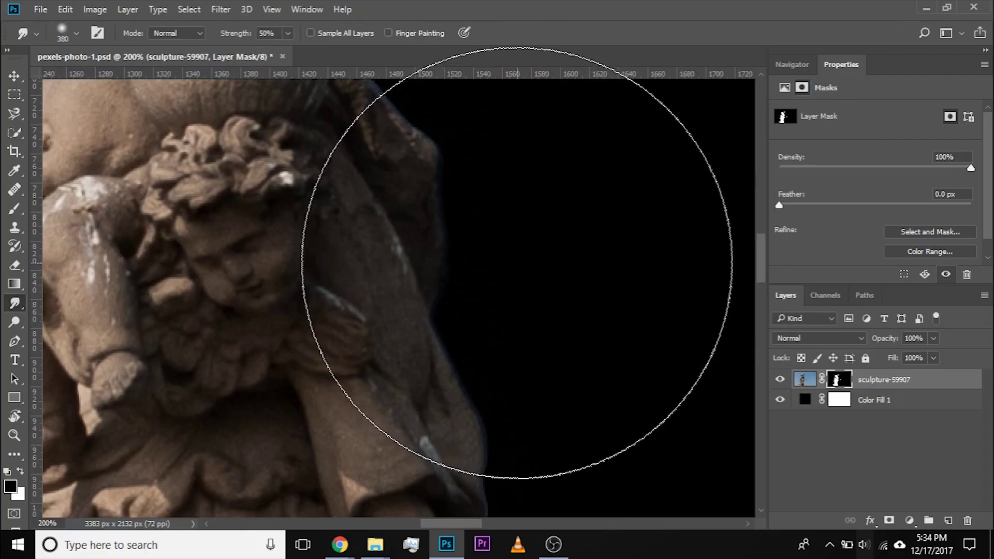
# Step: Smudge the mask edge inward down the cloak and around the elbow, reducing the brush to 59 px for the tight corner
pyautogui.moveTo(516, 263)
pyautogui.mouseDown()
pyautogui.moveTo(472, 304)
pyautogui.moveTo(490, 422)
pyautogui.mouseUp()
pyautogui.moveTo(404, 225); pyautogui.dragTo(355, 126)
pyautogui.moveTo(448, 513)
pyautogui.mouseDown()
pyautogui.moveTo(446, 413)
pyautogui.moveTo(411, 206)
pyautogui.mouseUp()
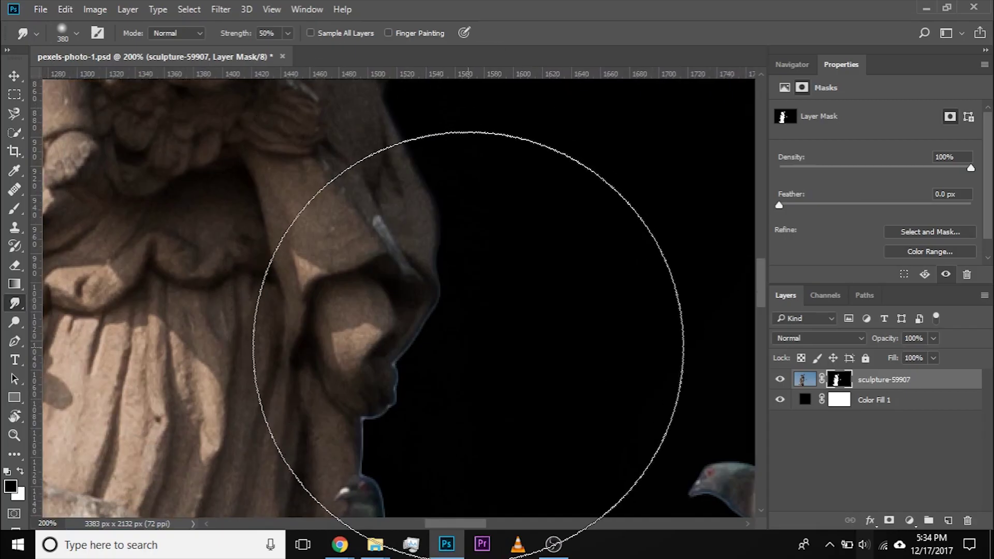
pyautogui.moveTo(469, 306); pyautogui.dragTo(368, 293)
pyautogui.moveTo(465, 338)
pyautogui.mouseDown()
pyautogui.moveTo(446, 349)
pyautogui.moveTo(453, 352)
pyautogui.moveTo(317, 347)
pyautogui.mouseUp()
pyautogui.moveTo(363, 406); pyautogui.dragTo(322, 405)
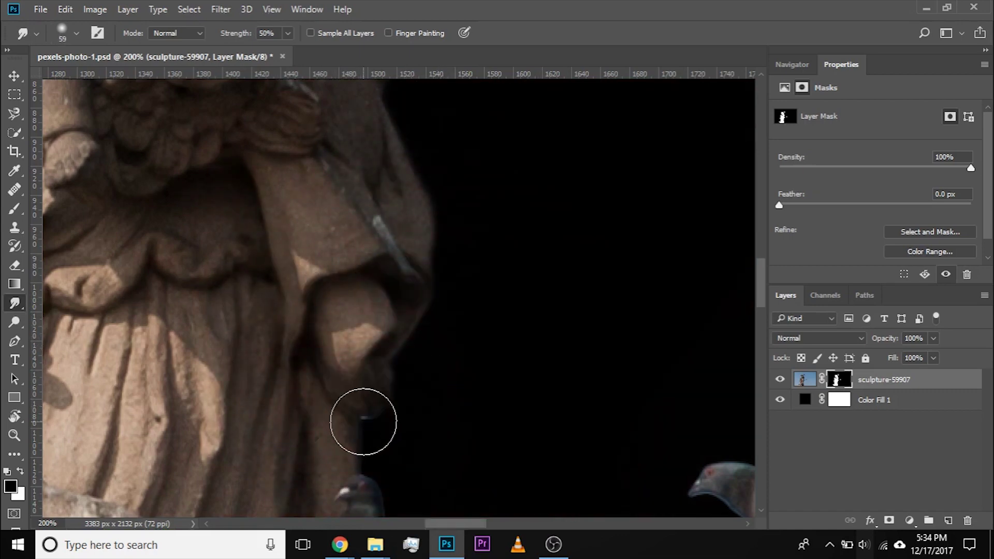
# Step: Smudge the mask edge inward along the flying pigeon's head and breast with a 76 px brush
pyautogui.moveTo(467, 372); pyautogui.dragTo(359, 213)
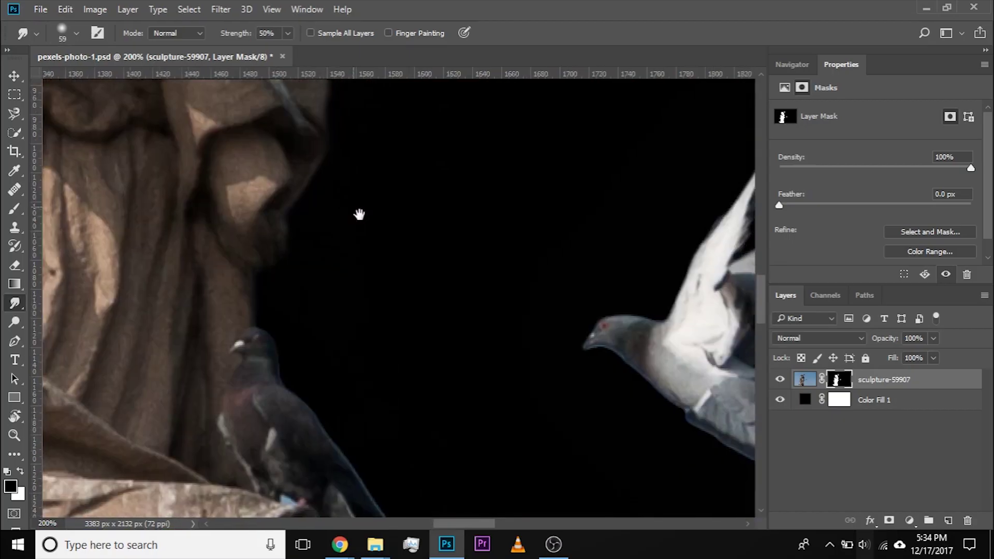
pyautogui.moveTo(488, 219)
pyautogui.mouseDown()
pyautogui.moveTo(311, 126)
pyautogui.moveTo(285, 134)
pyautogui.moveTo(280, 165)
pyautogui.mouseUp()
pyautogui.moveTo(424, 327)
pyautogui.mouseDown()
pyautogui.moveTo(432, 322)
pyautogui.moveTo(415, 322)
pyautogui.moveTo(440, 328)
pyautogui.moveTo(436, 309)
pyautogui.mouseUp()
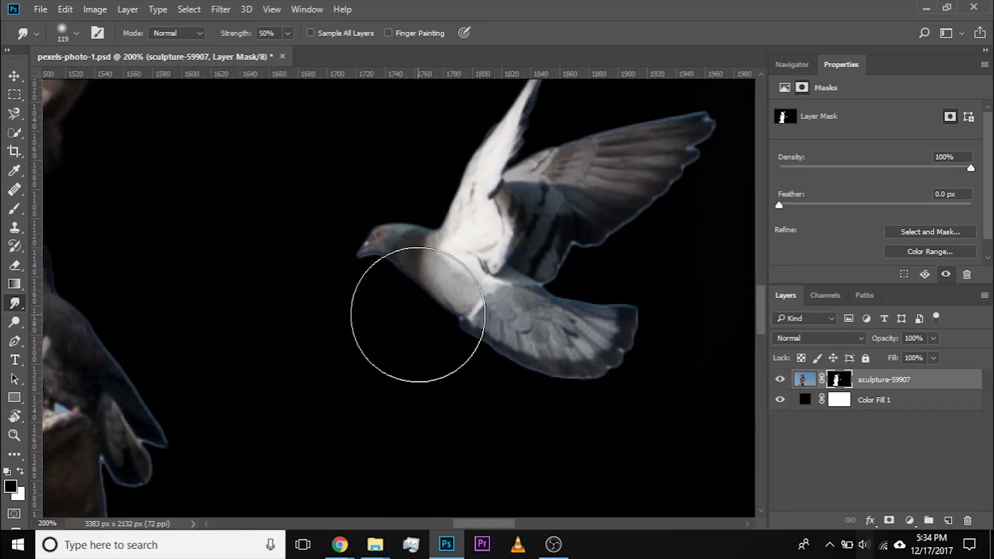
pyautogui.moveTo(399, 315)
pyautogui.mouseDown()
pyautogui.moveTo(390, 310)
pyautogui.moveTo(406, 311)
pyautogui.moveTo(376, 286)
pyautogui.mouseUp()
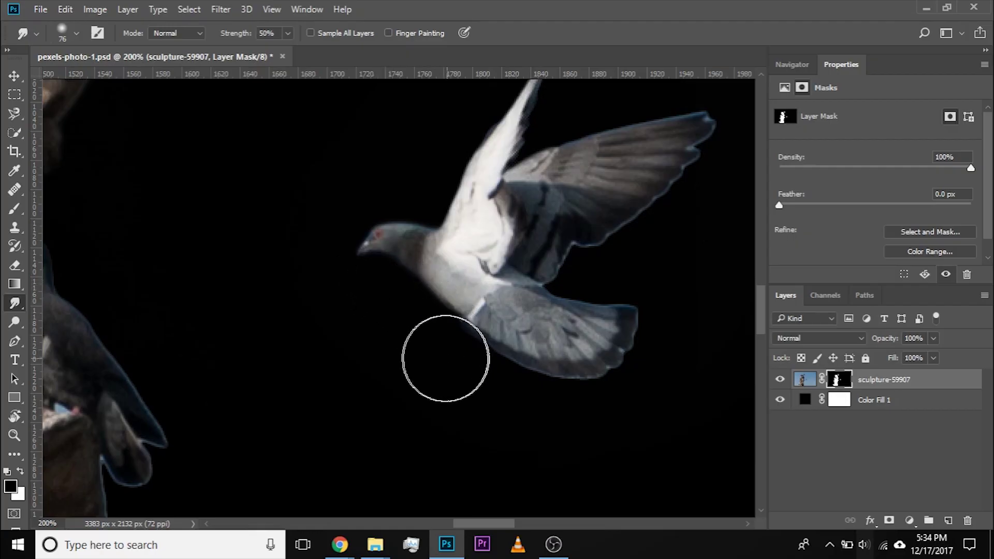
# Step: Smudge the mask edge inward around the hair and shoulder of the upward-looking figure with a 204 px brush
pyautogui.moveTo(235, 268); pyautogui.dragTo(678, 386)
pyautogui.moveTo(218, 241); pyautogui.dragTo(614, 315)
pyautogui.moveTo(347, 233); pyautogui.dragTo(546, 254)
pyautogui.moveTo(519, 210); pyautogui.dragTo(526, 173)
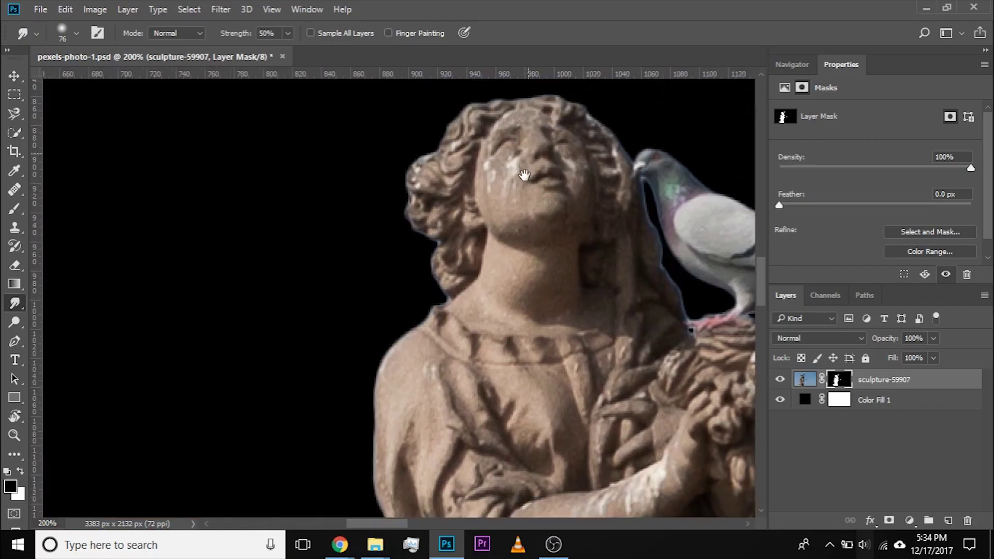
pyautogui.moveTo(464, 244); pyautogui.dragTo(444, 240)
pyautogui.moveTo(359, 272); pyautogui.dragTo(450, 277)
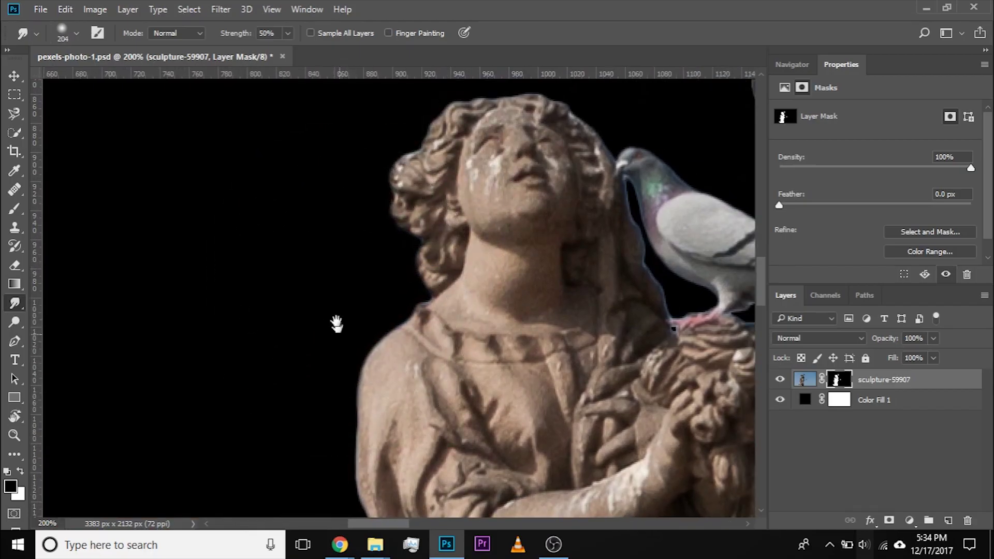
pyautogui.moveTo(332, 322); pyautogui.dragTo(317, 323)
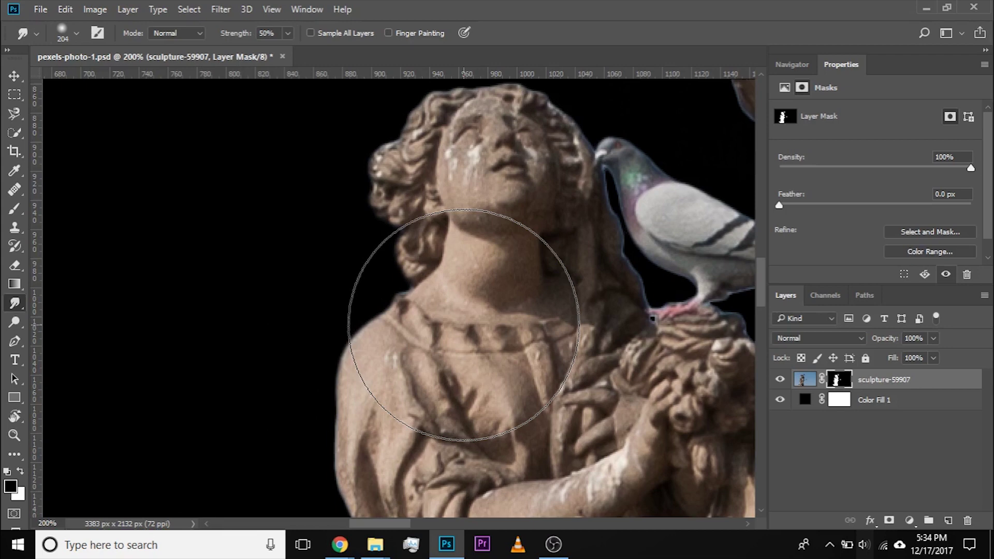
# Step: Examine the mask edge around the upward-looking figure, the hooded head and the perched pigeon for remaining blue fringe
pyautogui.moveTo(518, 275); pyautogui.dragTo(415, 426)
pyautogui.moveTo(578, 104); pyautogui.dragTo(532, 435)
pyautogui.moveTo(548, 261); pyautogui.dragTo(538, 284)
pyautogui.scroll(2, 538, 284)
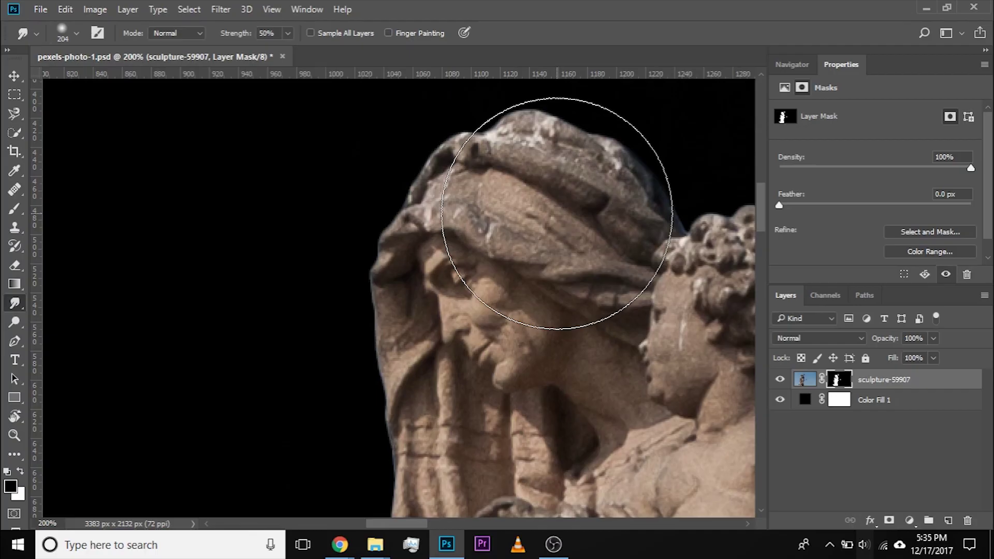
pyautogui.scroll(2, 502, 202)
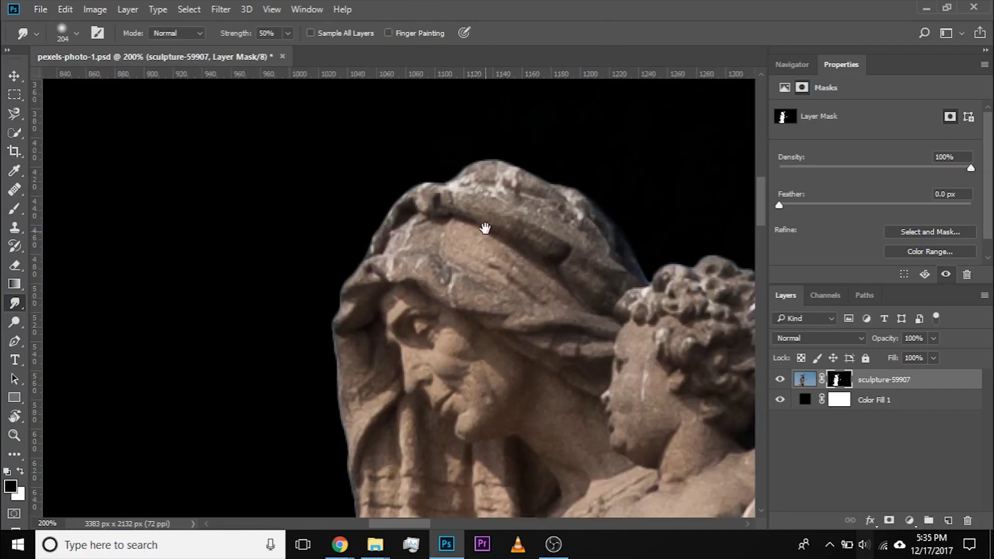
pyautogui.moveTo(523, 195); pyautogui.dragTo(445, 183)
pyautogui.moveTo(668, 334); pyautogui.dragTo(453, 288)
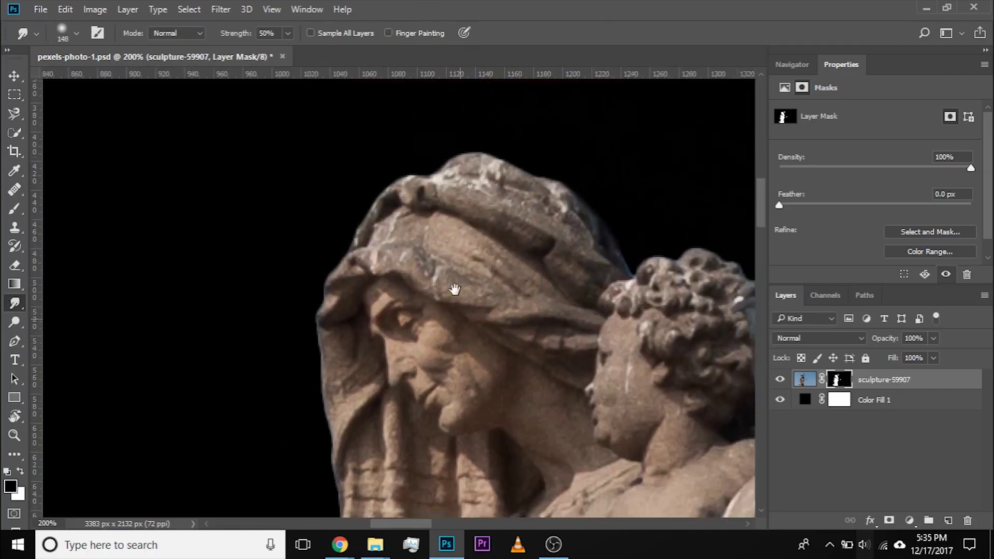
pyautogui.scroll(-10, 505, 384)
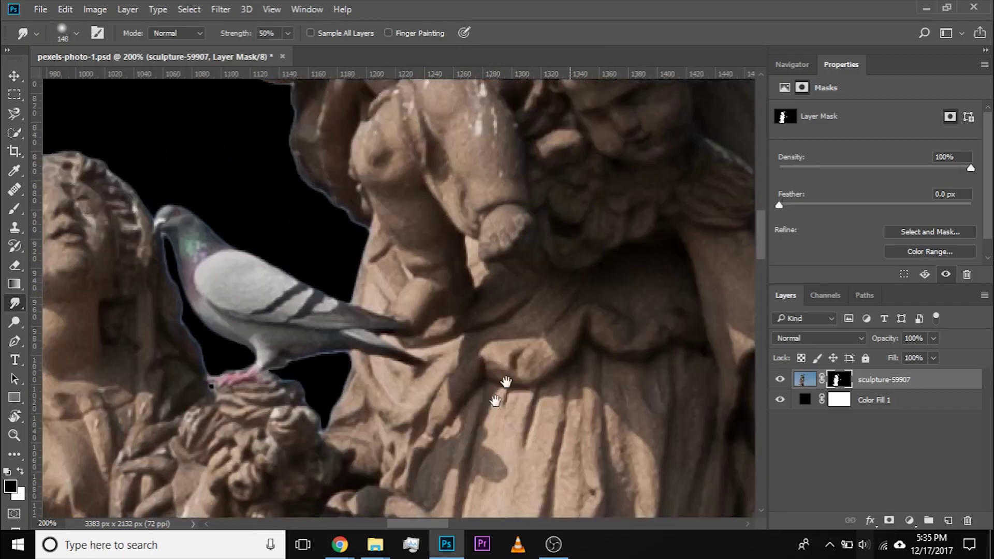
# Step: Smudge the mask edge outward around the narrow gap between the draped legs, reducing the brush to 18 px
pyautogui.moveTo(561, 216); pyautogui.dragTo(587, 132)
pyautogui.moveTo(470, 408); pyautogui.dragTo(520, 114)
pyautogui.moveTo(461, 440)
pyautogui.mouseDown()
pyautogui.moveTo(481, 326)
pyautogui.moveTo(469, 354)
pyautogui.moveTo(390, 331)
pyautogui.mouseUp()
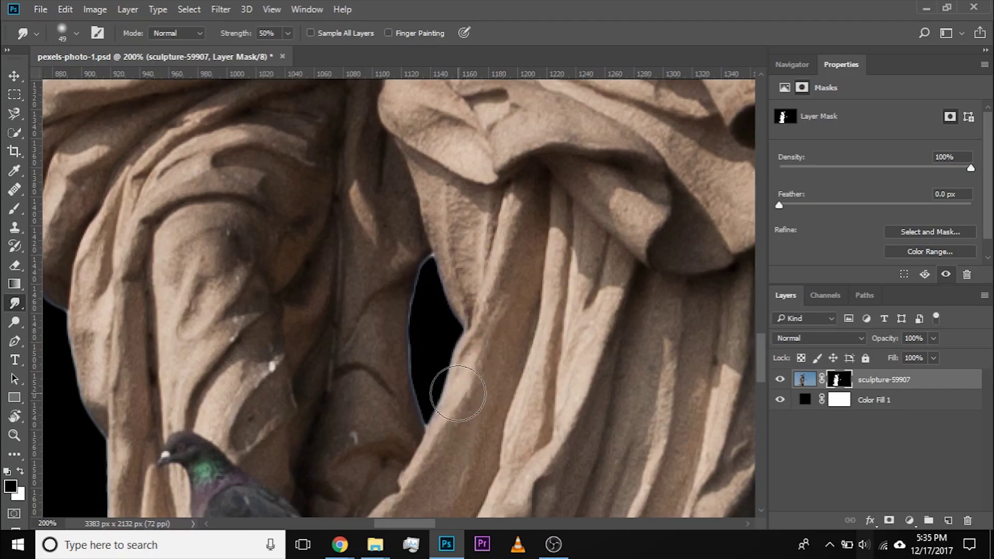
pyautogui.moveTo(458, 393); pyautogui.dragTo(434, 392)
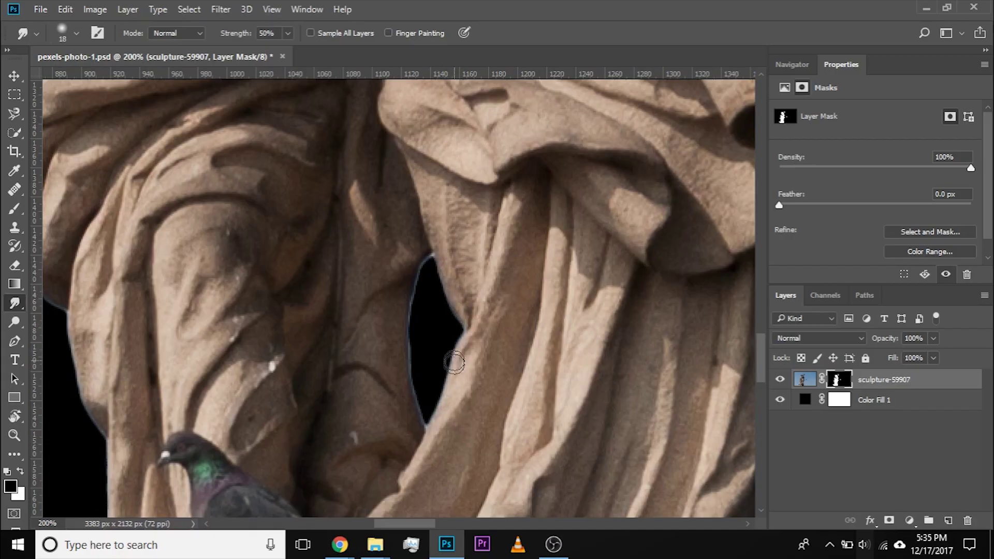
pyautogui.moveTo(343, 299); pyautogui.dragTo(394, 288)
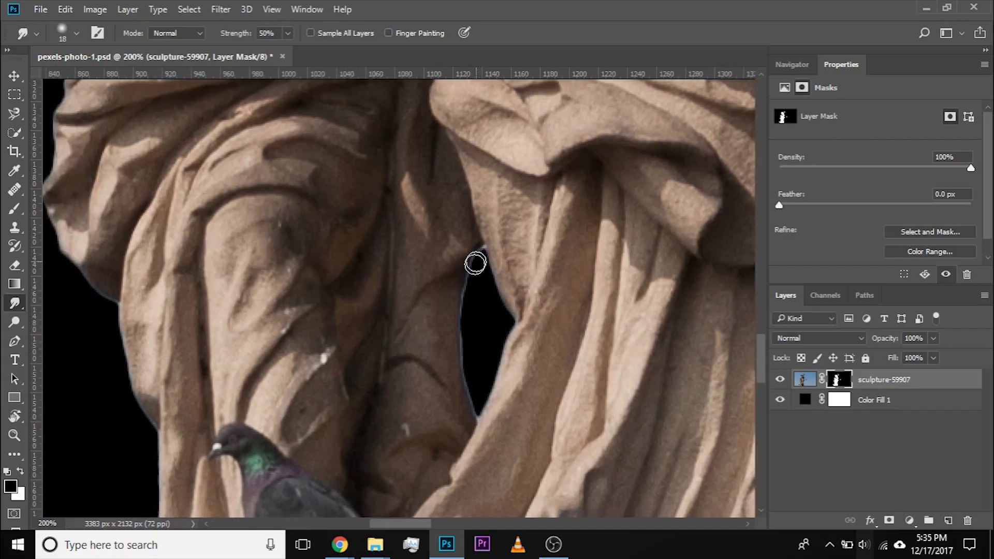
# Step: Smudge the mask edge inward along the lower cloak above the pigeon, using a brush of 155 px reduced to 106 px
pyautogui.moveTo(262, 214); pyautogui.dragTo(495, 452)
pyautogui.moveTo(393, 348)
pyautogui.mouseDown()
pyautogui.moveTo(395, 424)
pyautogui.moveTo(350, 410)
pyautogui.moveTo(279, 430)
pyautogui.moveTo(226, 504)
pyautogui.mouseUp()
pyautogui.moveTo(504, 132)
pyautogui.mouseDown()
pyautogui.moveTo(470, 215)
pyautogui.moveTo(501, 330)
pyautogui.mouseUp()
pyautogui.moveTo(392, 257); pyautogui.dragTo(471, 255)
pyautogui.moveTo(471, 328); pyautogui.dragTo(476, 321)
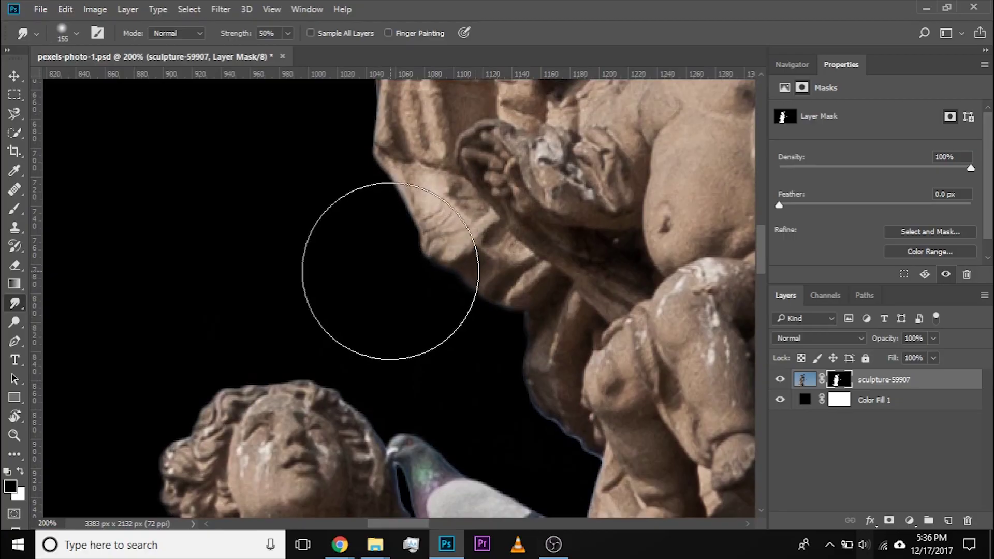
pyautogui.moveTo(417, 295)
pyautogui.mouseDown()
pyautogui.moveTo(394, 266)
pyautogui.moveTo(409, 285)
pyautogui.mouseUp()
pyautogui.moveTo(460, 364)
pyautogui.mouseDown()
pyautogui.moveTo(395, 312)
pyautogui.moveTo(448, 381)
pyautogui.mouseUp()
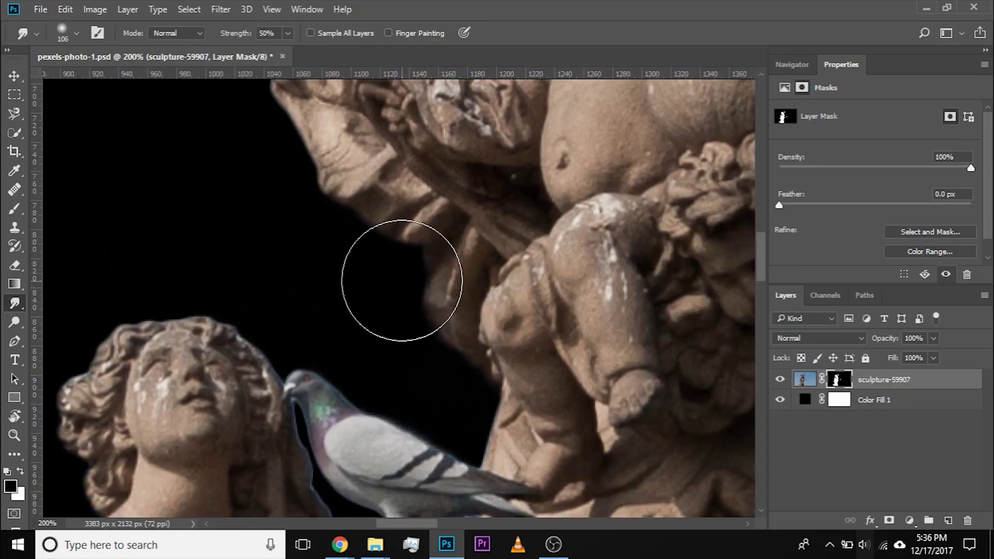
pyautogui.moveTo(321, 195); pyautogui.dragTo(382, 355)
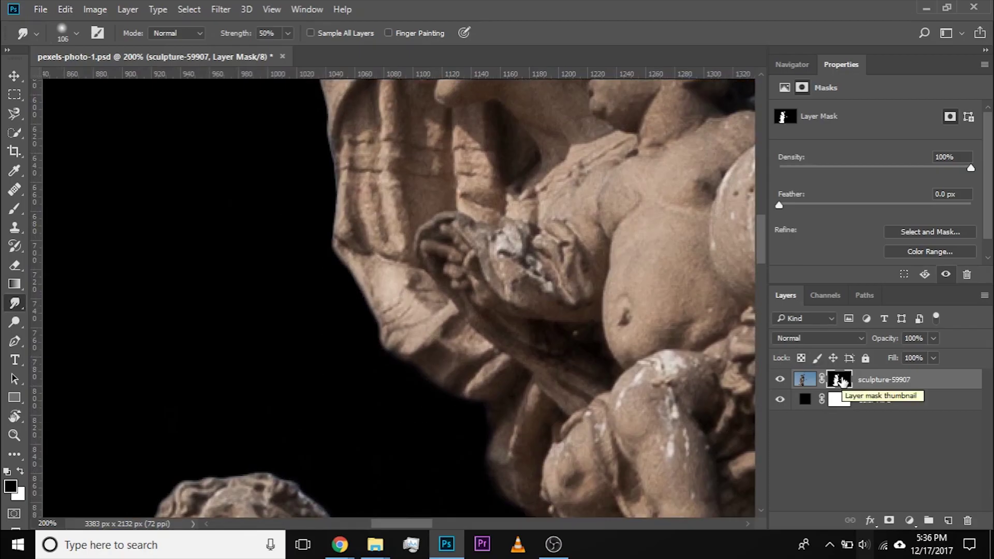
pyautogui.click(86, 10)
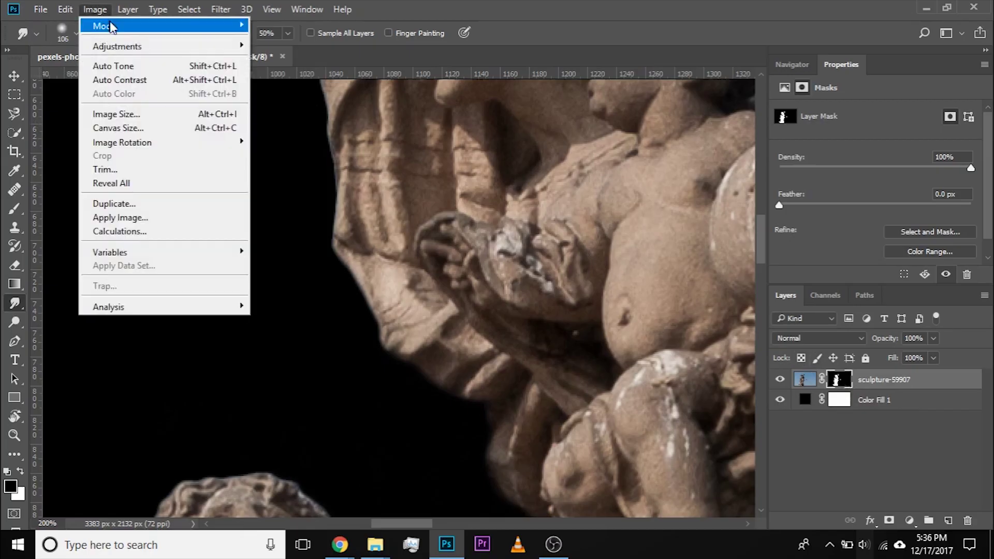
pyautogui.moveTo(137, 46)
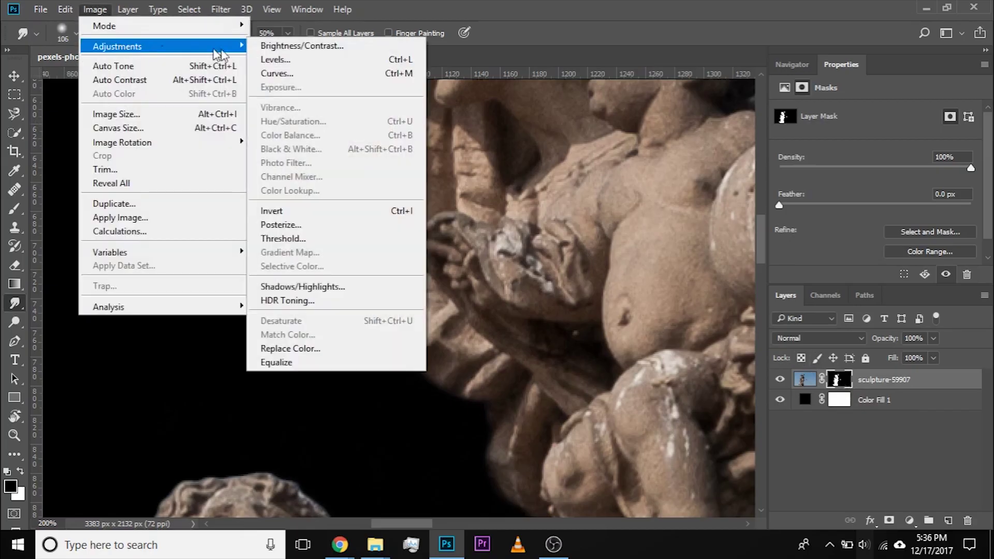
pyautogui.click(296, 49)
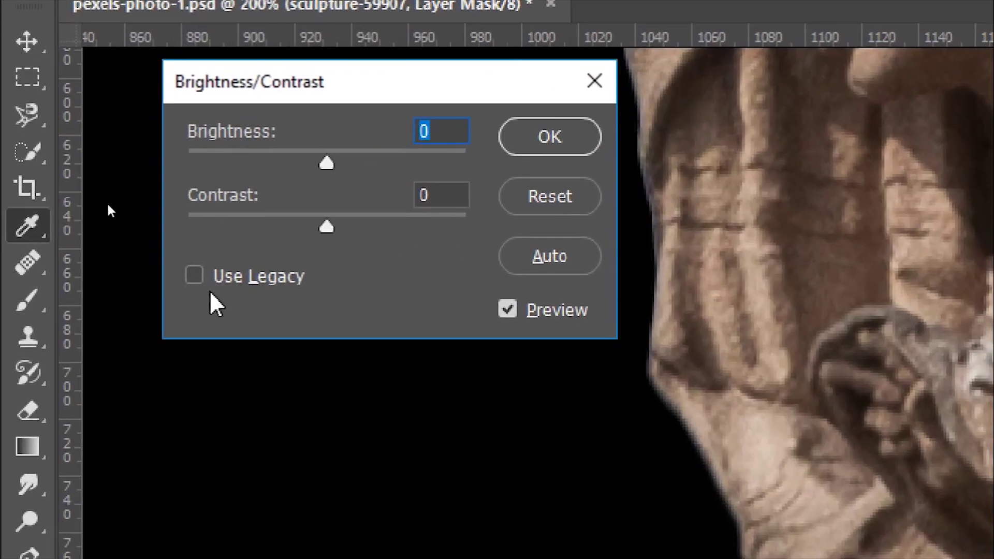
pyautogui.click(100, 196)
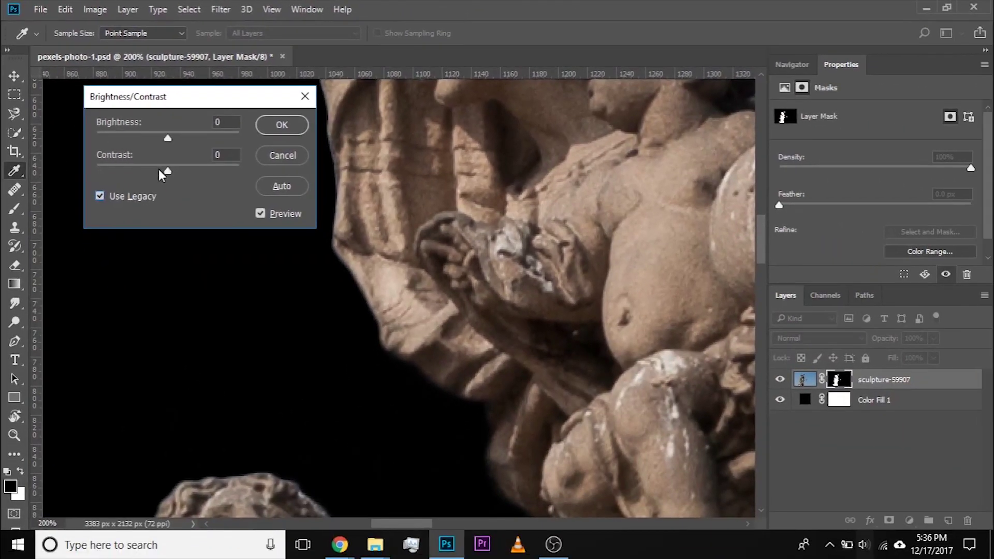
pyautogui.moveTo(169, 169); pyautogui.dragTo(198, 171)
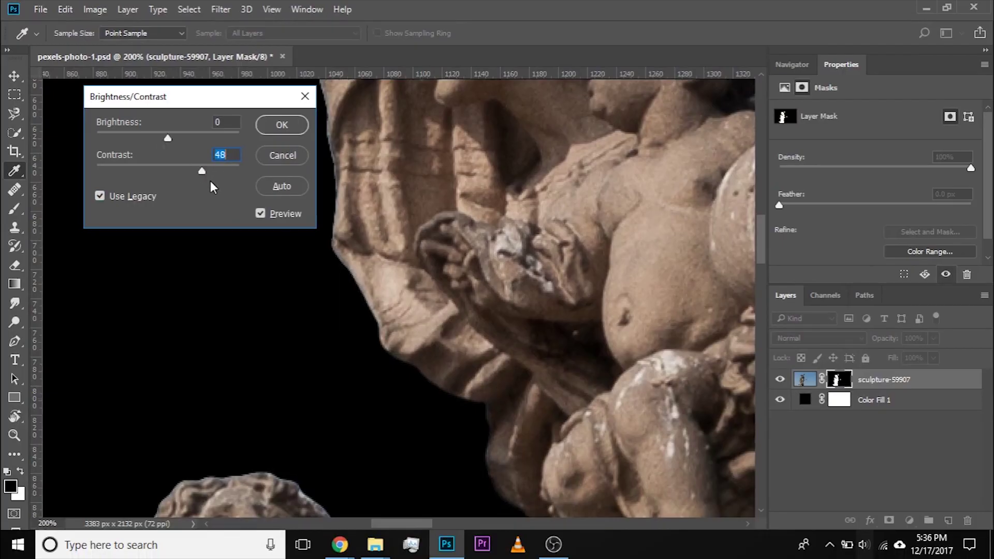
pyautogui.click(280, 156)
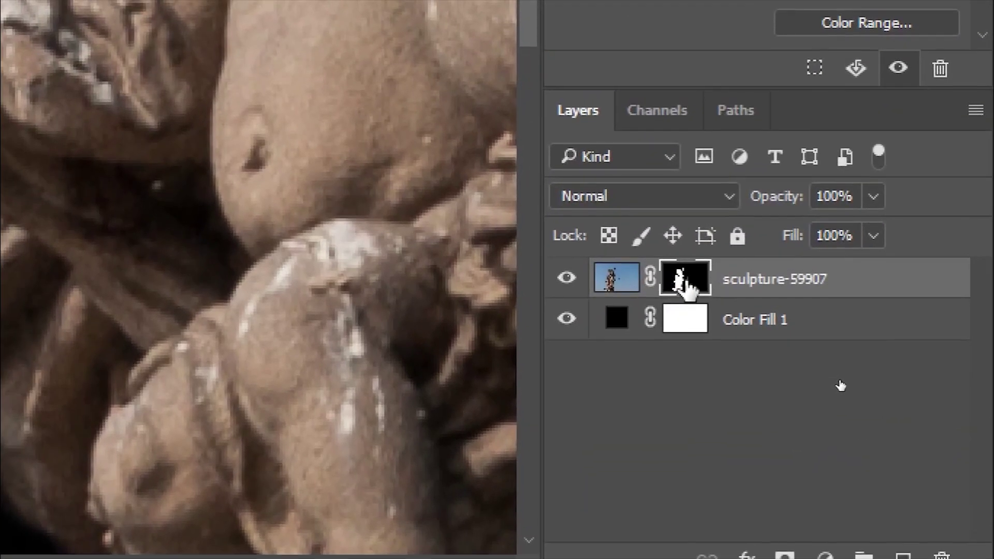
# Step: Show the layer mask on its own and try a Brightness/Contrast adjustment with contrast 93, without legacy mode
pyautogui.keyDown('alt'); pyautogui.click(682, 282); pyautogui.keyUp('alt')
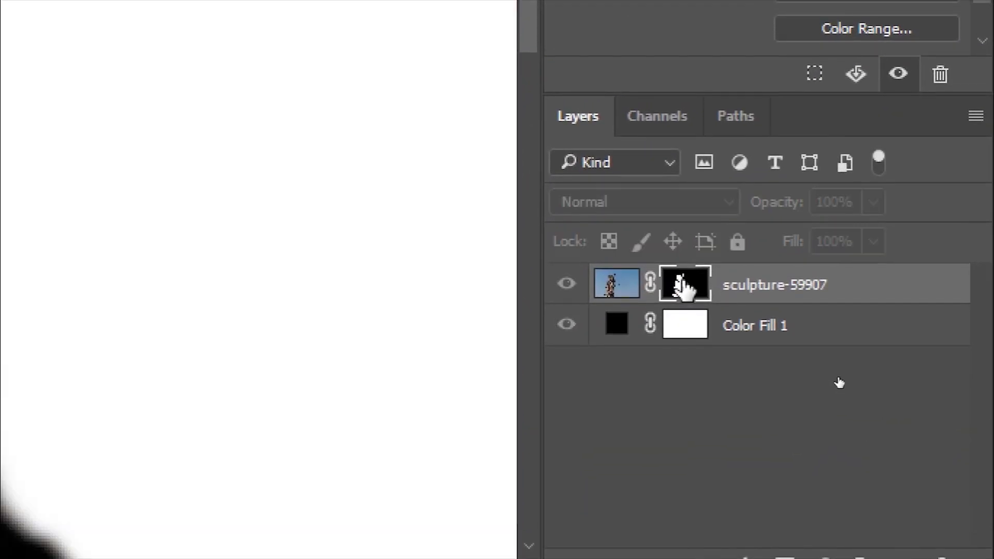
pyautogui.click(79, 1)
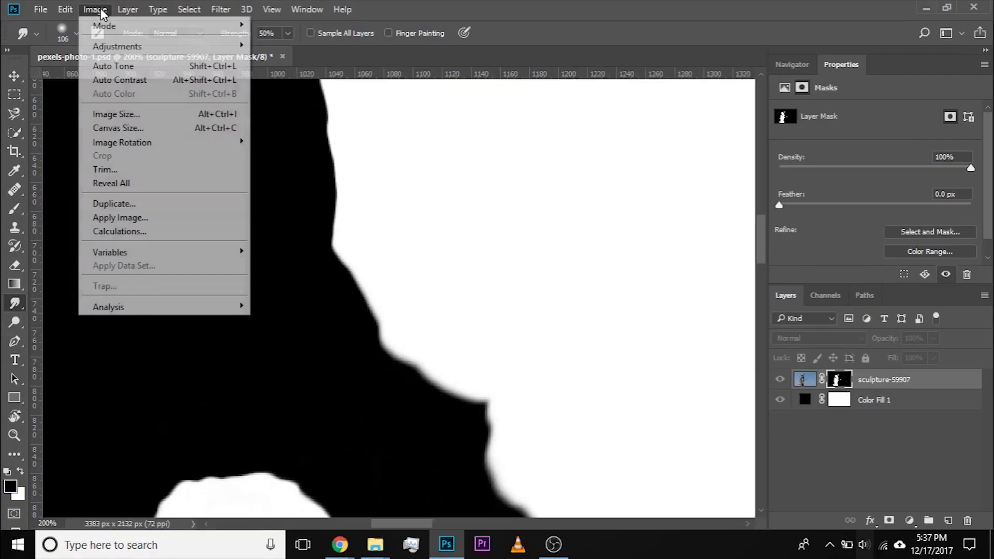
pyautogui.moveTo(119, 49)
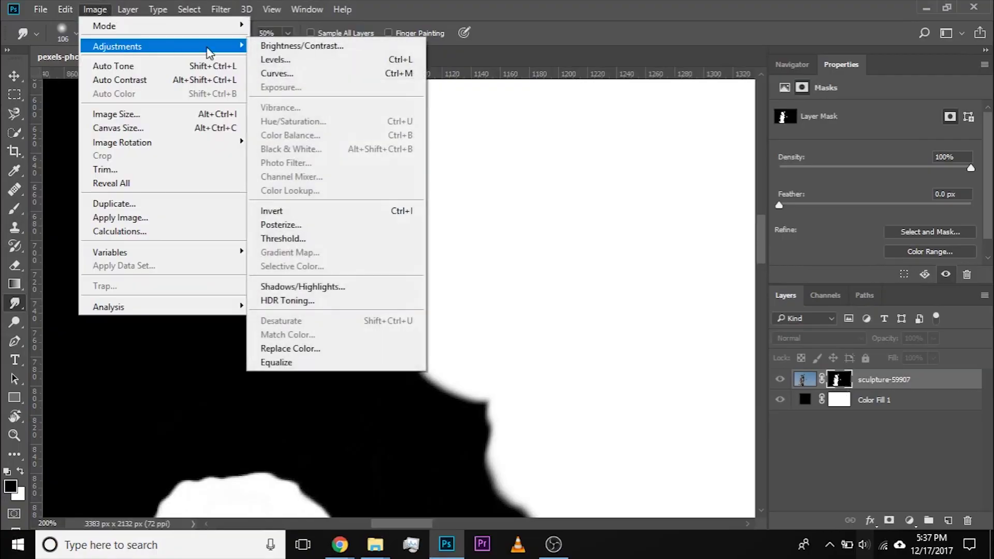
pyautogui.click(288, 47)
pyautogui.moveTo(228, 101); pyautogui.dragTo(172, 128)
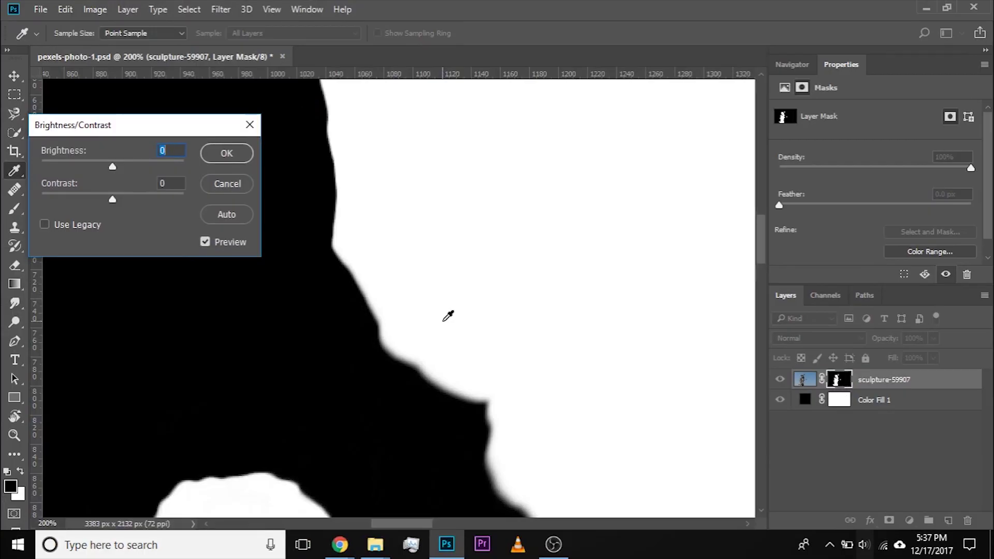
pyautogui.hotkey('ctrl', '+')
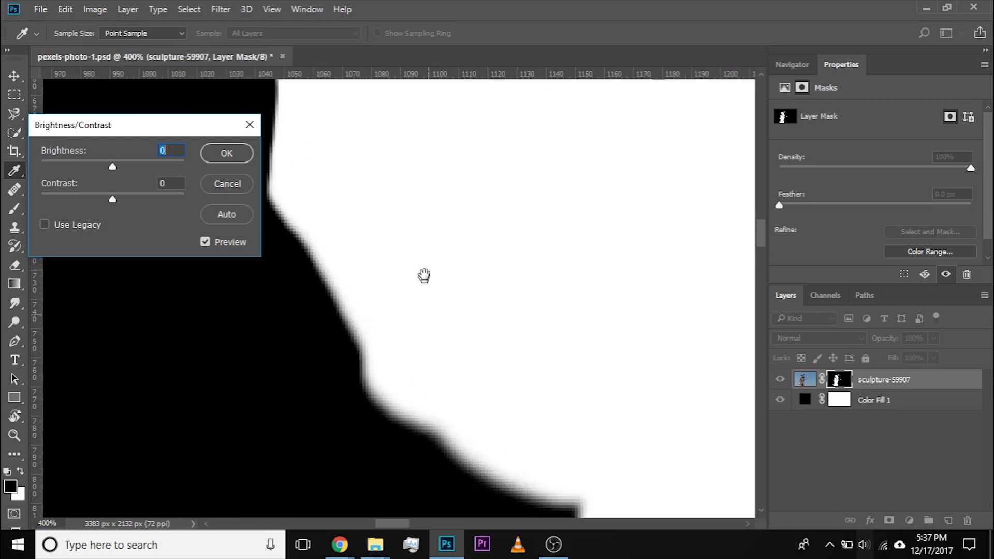
pyautogui.moveTo(421, 288); pyautogui.dragTo(446, 230)
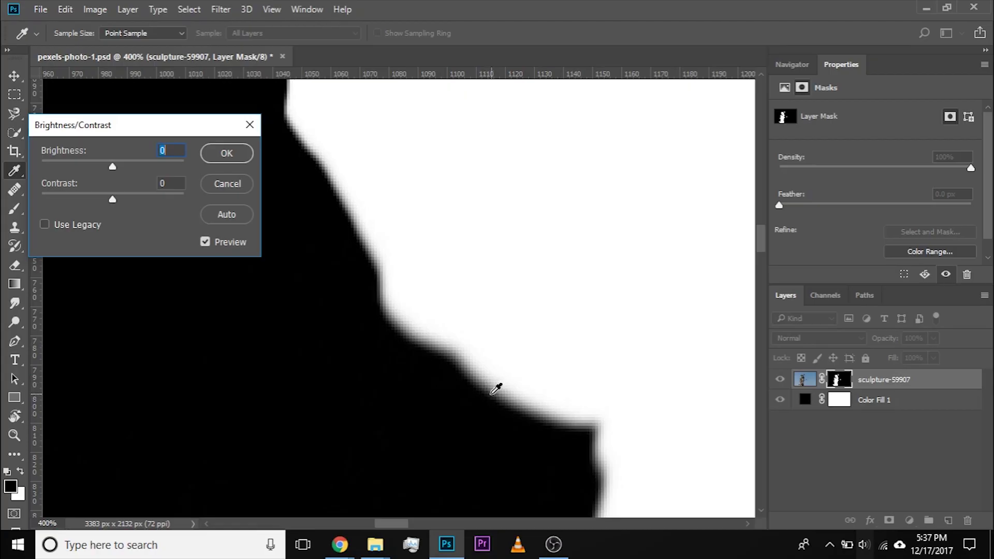
pyautogui.moveTo(114, 197); pyautogui.dragTo(138, 196)
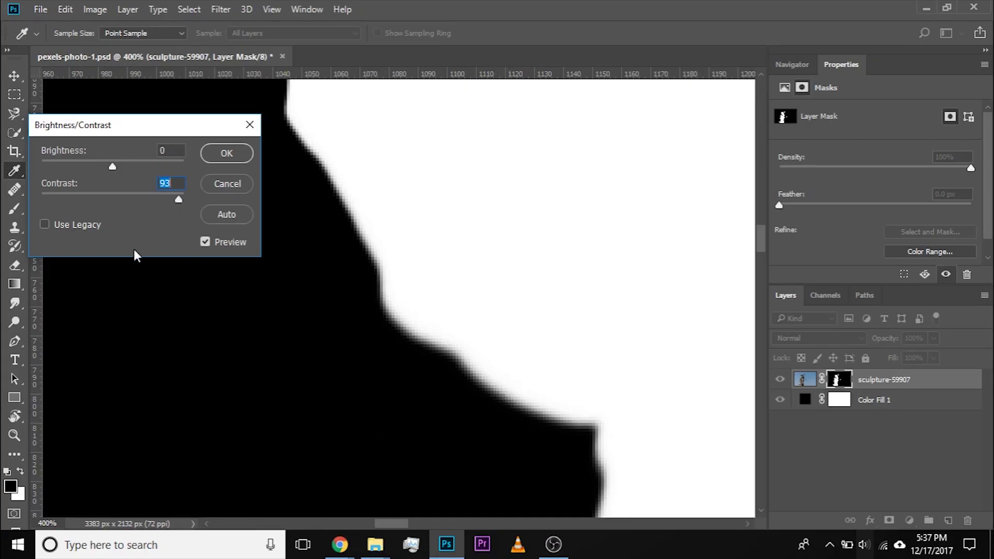
# Step: Apply Brightness/Contrast to the mask with Use Legacy on and contrast 55, and return to the normal image view
pyautogui.click(45, 225)
pyautogui.moveTo(178, 199); pyautogui.dragTo(145, 203)
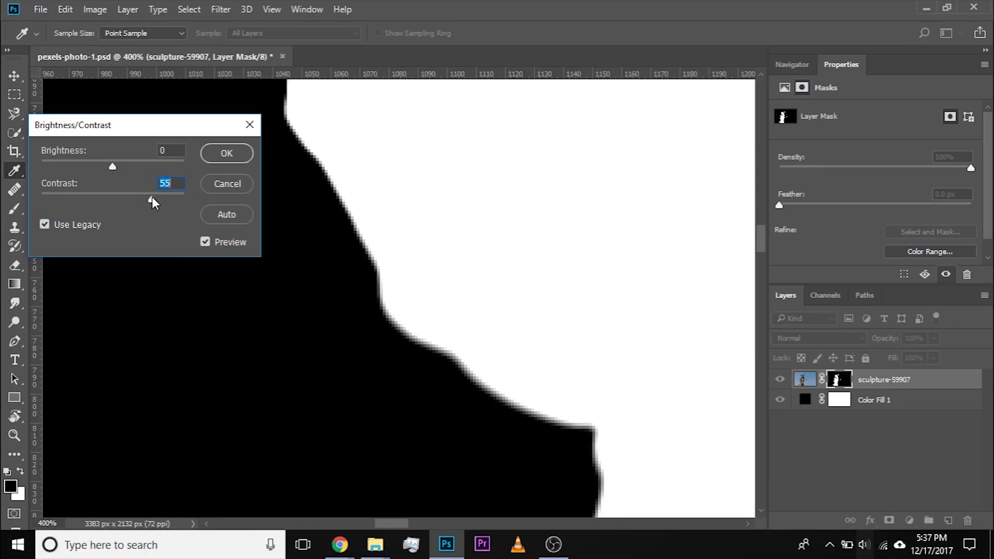
pyautogui.click(228, 158)
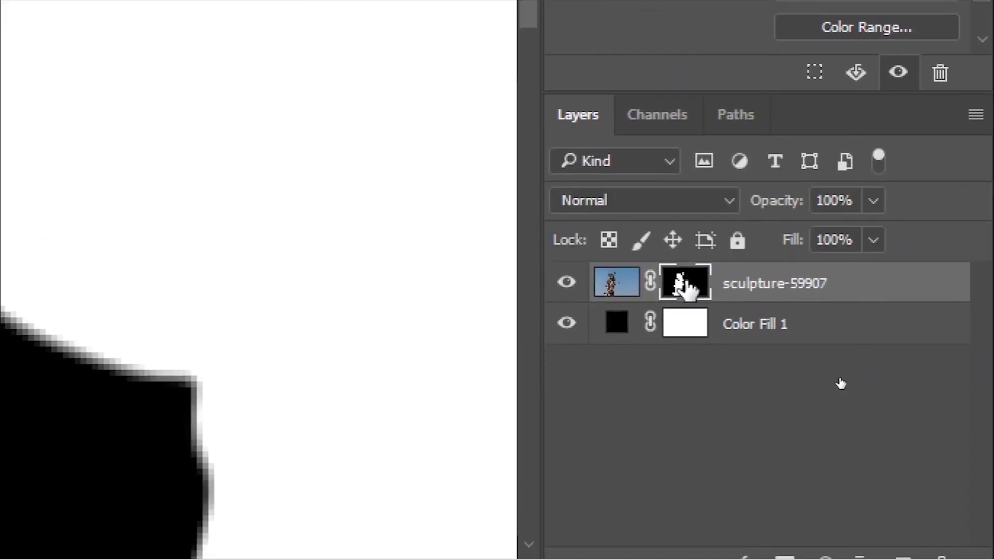
pyautogui.keyDown('alt'); pyautogui.click(684, 286); pyautogui.keyUp('alt')
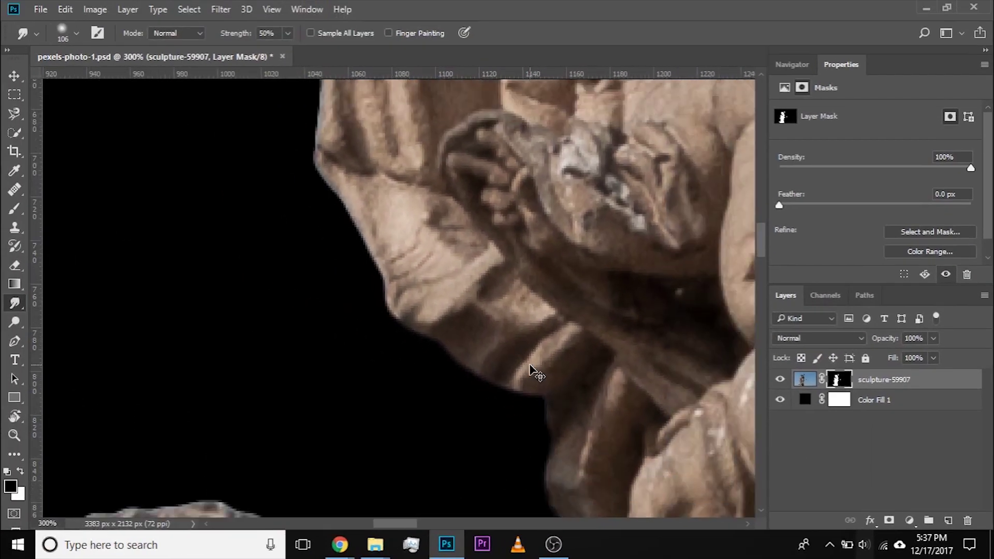
# Step: Load the sculpture layer's mask as a selection and check its outline around the heads and pigeons
pyautogui.scroll(-3, 529, 366)
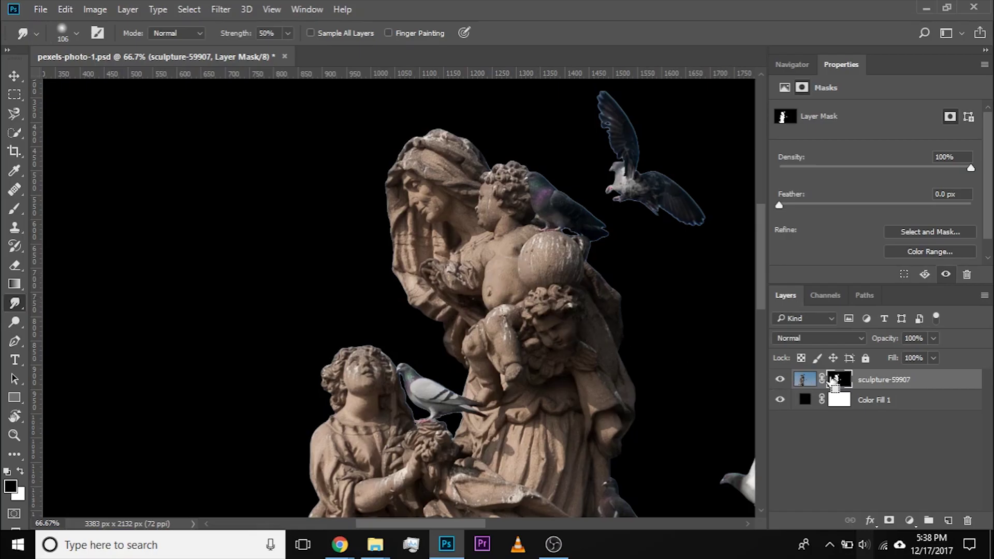
pyautogui.moveTo(832, 382); pyautogui.dragTo(839, 380)
pyautogui.keyDown('ctrl'); pyautogui.click(839, 380); pyautogui.keyUp('ctrl')
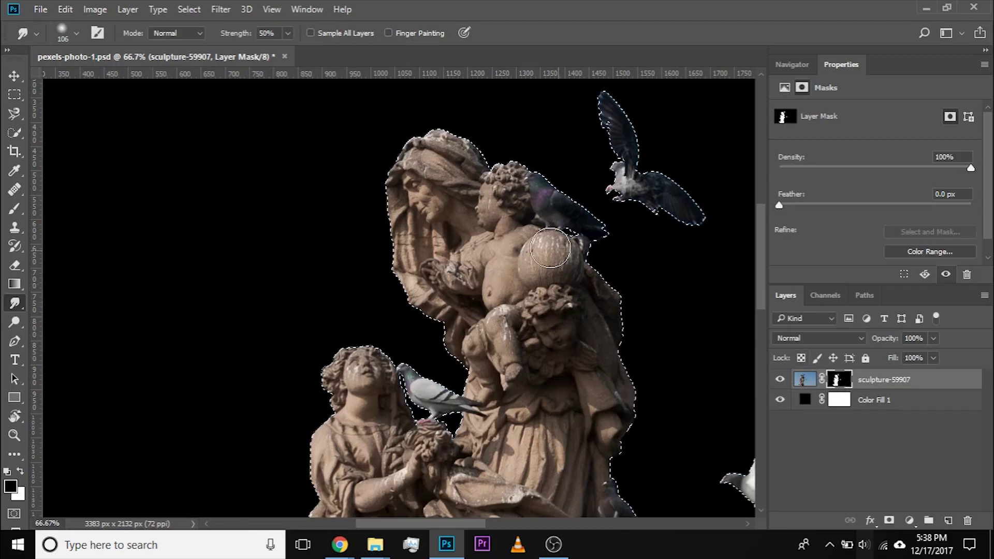
pyautogui.scroll(1, 470, 258)
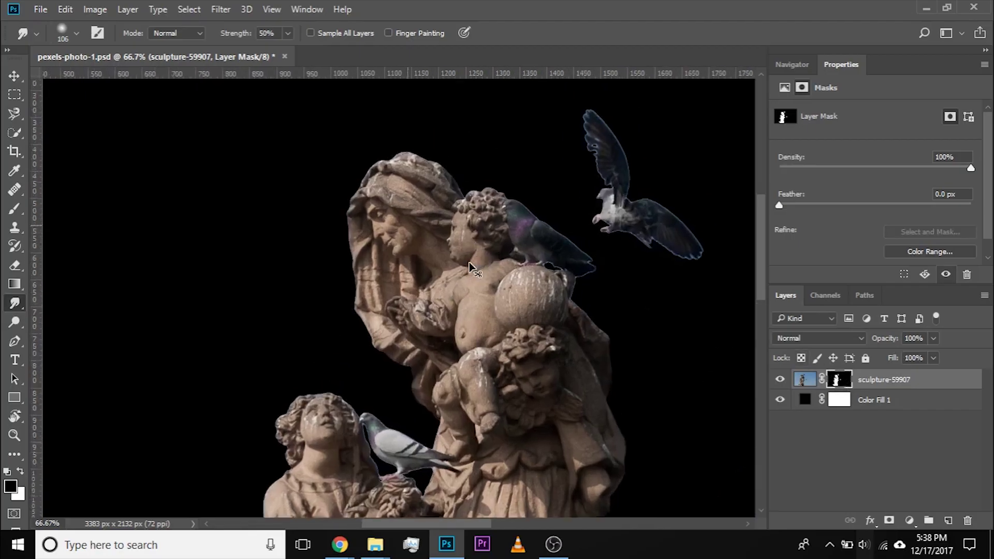
pyautogui.moveTo(523, 244); pyautogui.dragTo(447, 326)
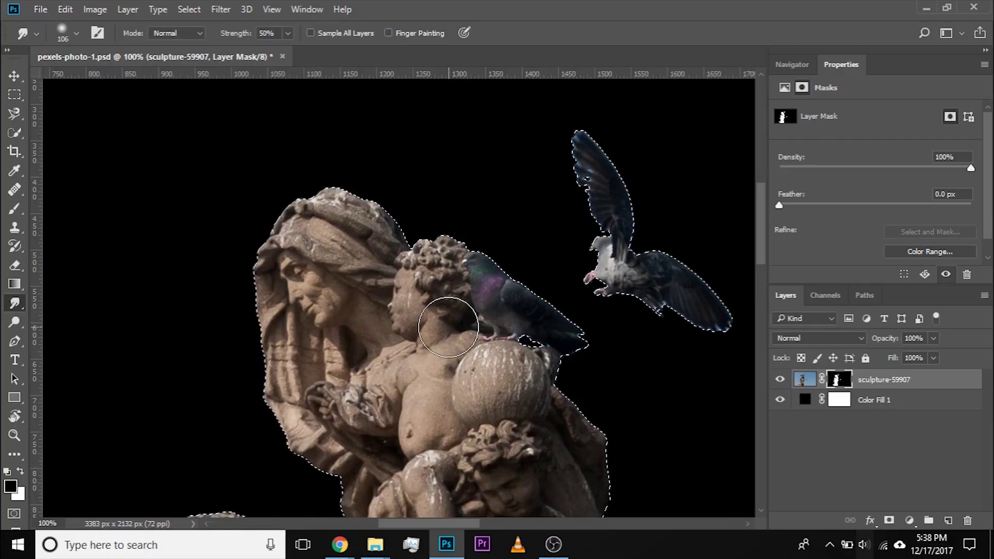
pyautogui.hotkey('ctrl', '+')
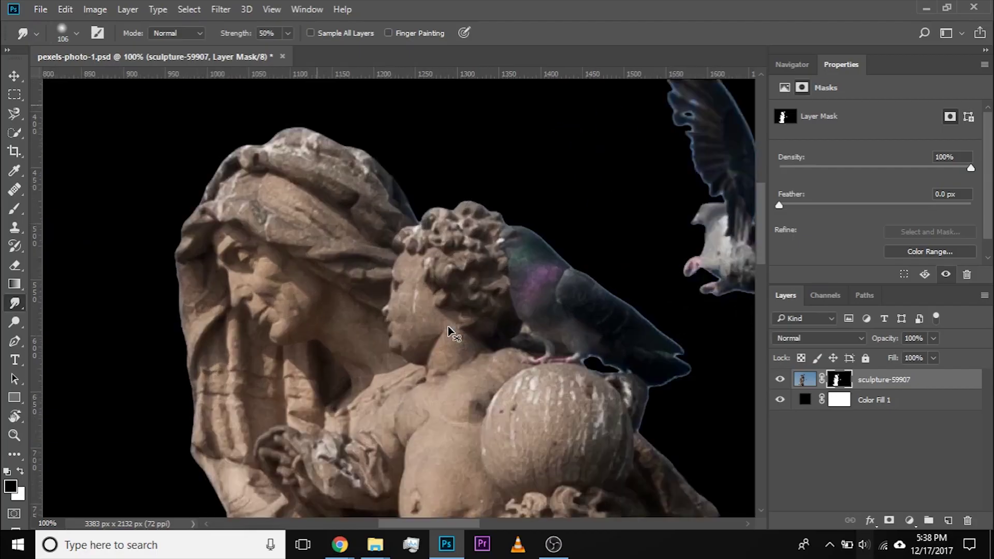
pyautogui.moveTo(400, 328); pyautogui.dragTo(395, 339)
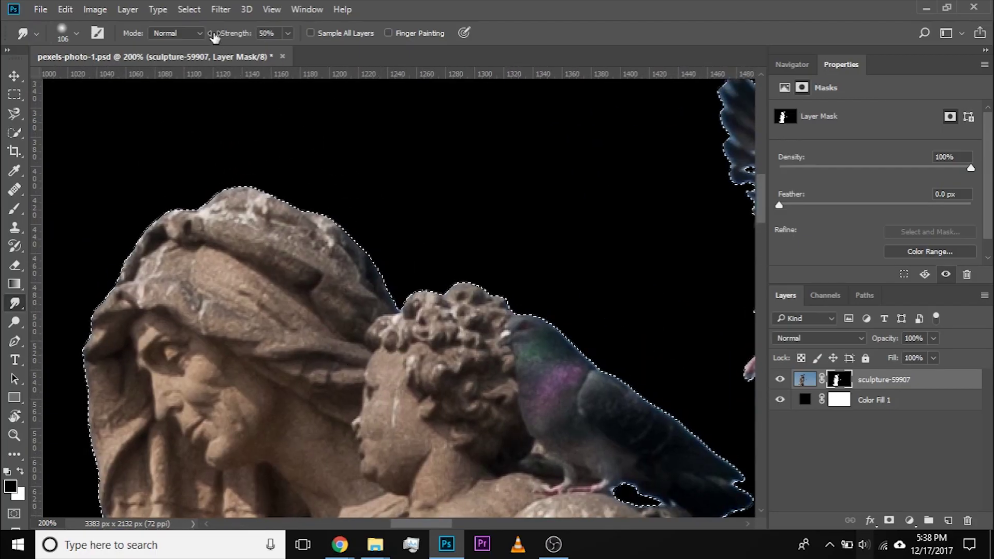
# Step: Contract the selection around the statue and pigeons by 1 pixel and check the outline beside the hood
pyautogui.click(189, 10)
pyautogui.moveTo(248, 198)
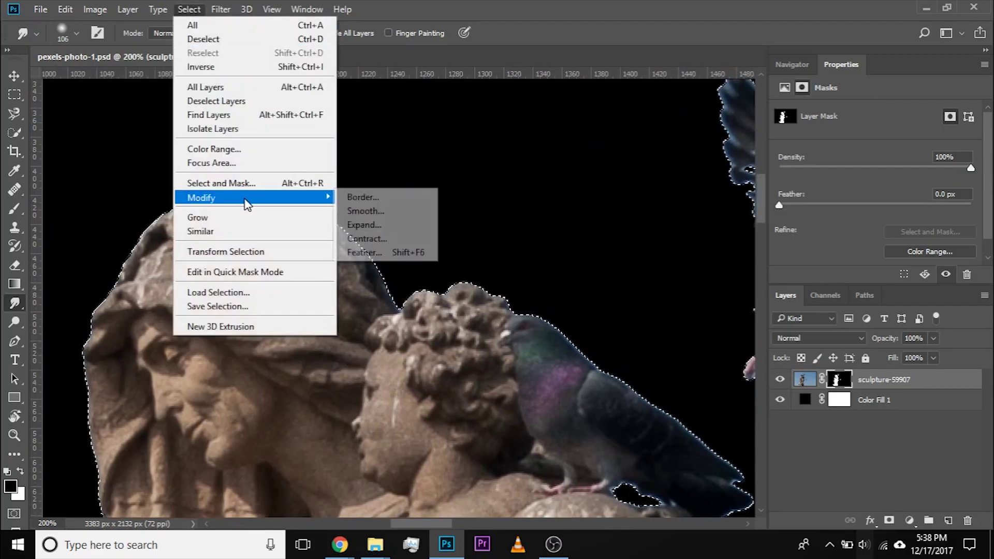
pyautogui.click(382, 239)
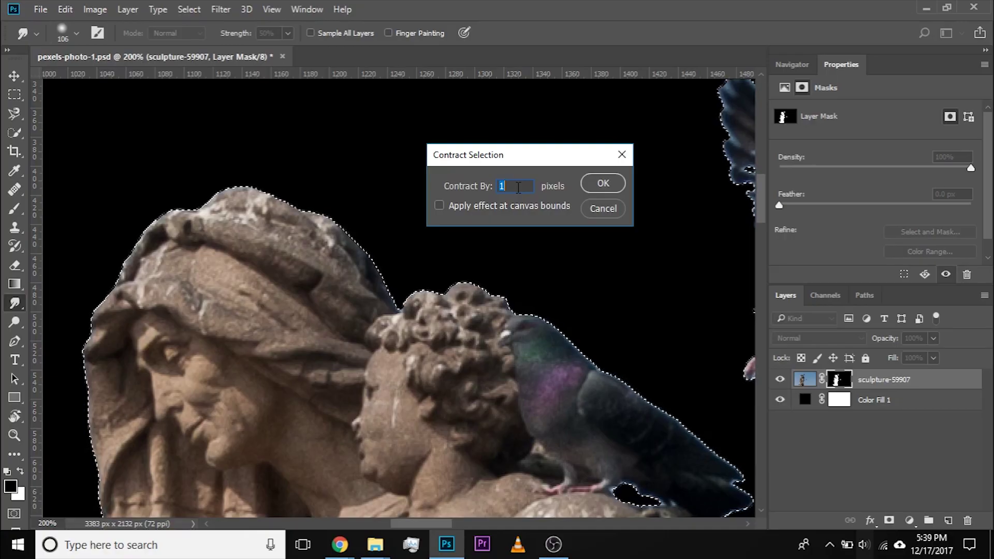
pyautogui.click(602, 183)
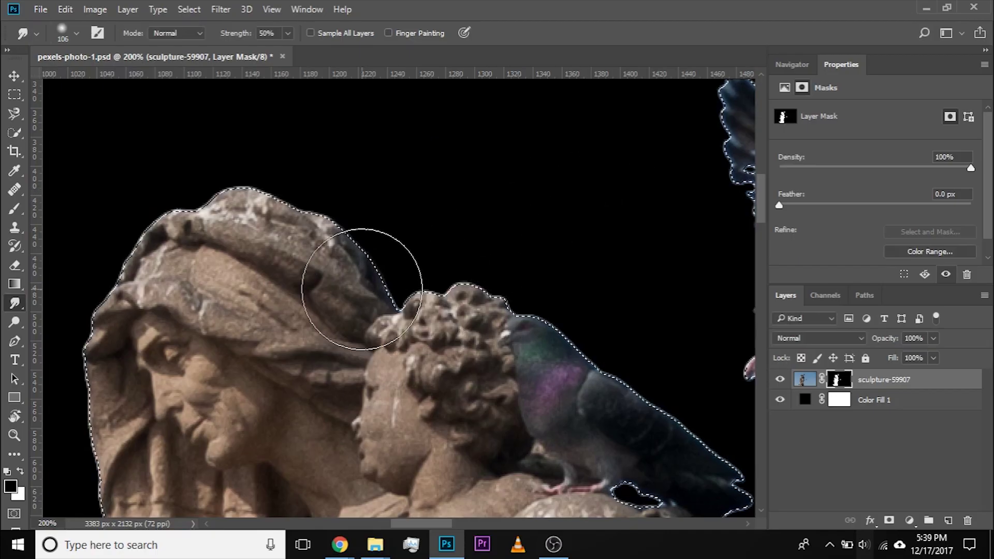
pyautogui.hotkey('ctrl', '+')
pyautogui.hotkey('ctrl', '+')
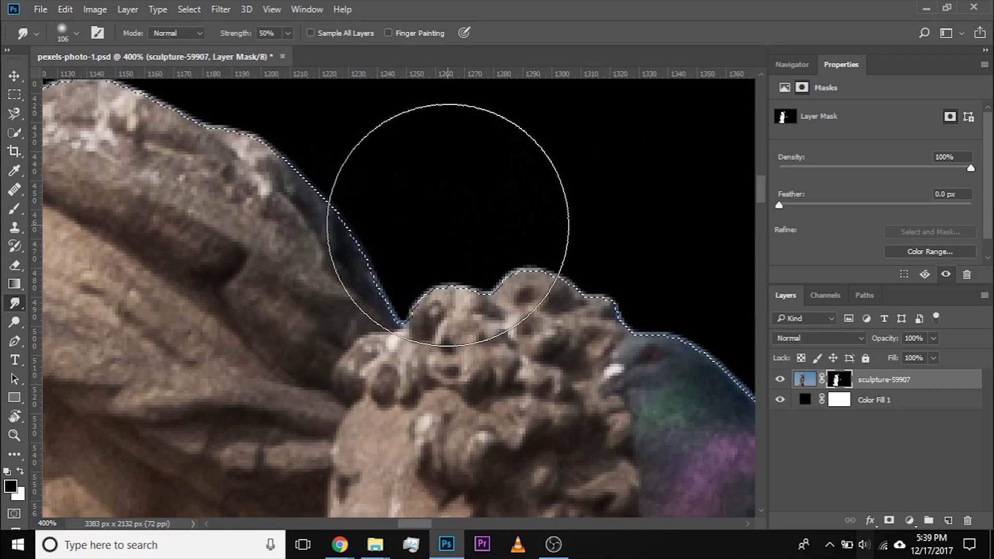
# Step: Open the Contract Selection settings again for the selection around the statue and pigeons
pyautogui.click(188, 9)
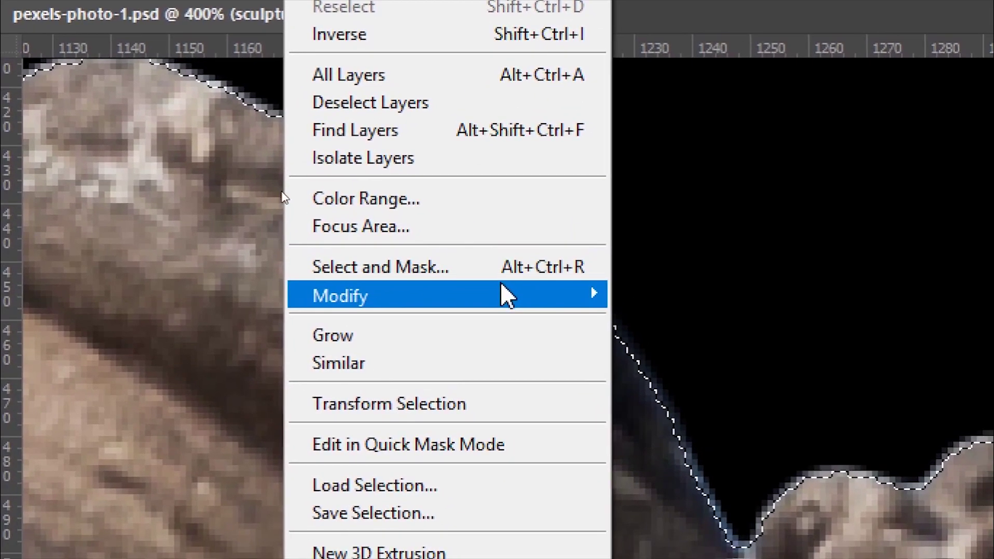
pyautogui.moveTo(512, 313)
pyautogui.click(660, 396)
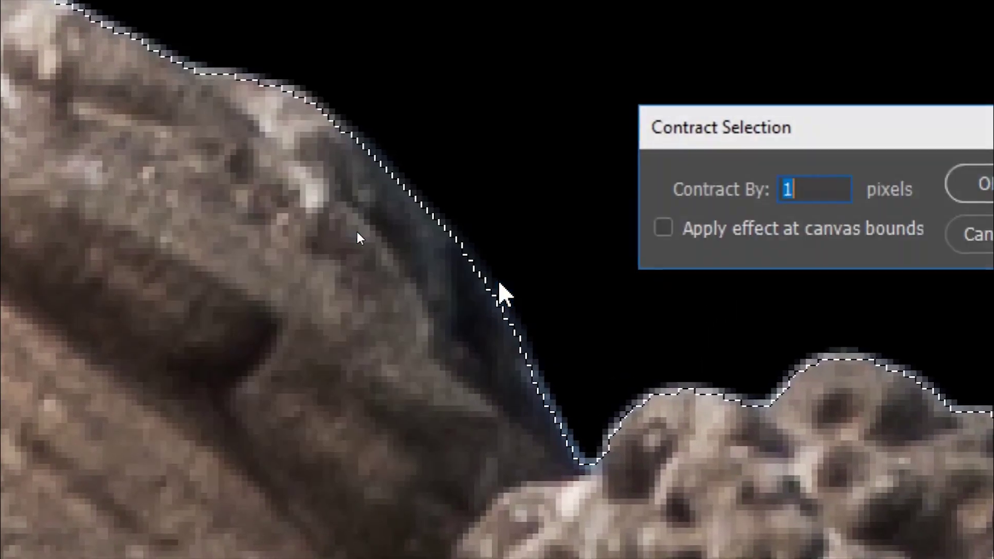
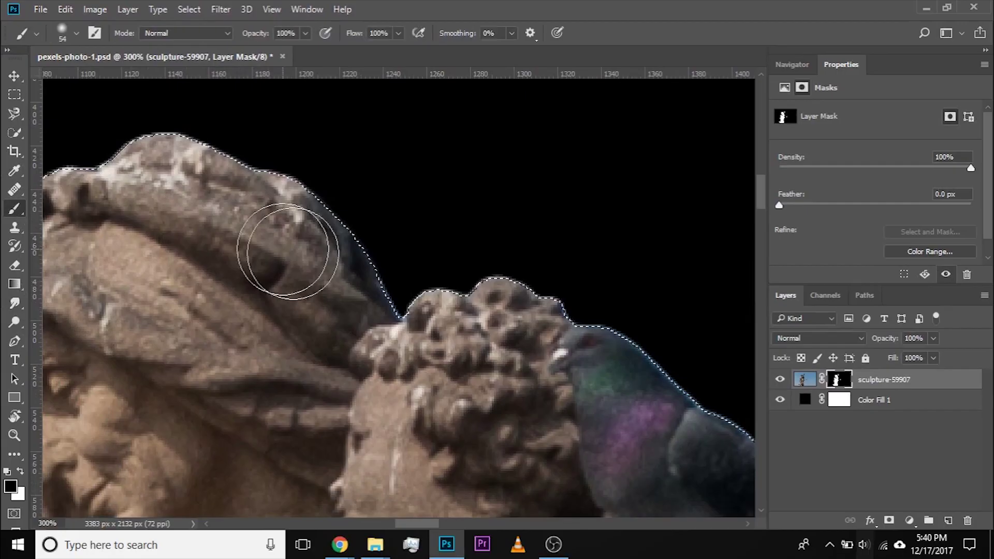
# Step: Enlarge the brush to 69 px and hide the selection outline around the statue and pigeons
pyautogui.press(']')
pyautogui.press(']')
pyautogui.press(']')
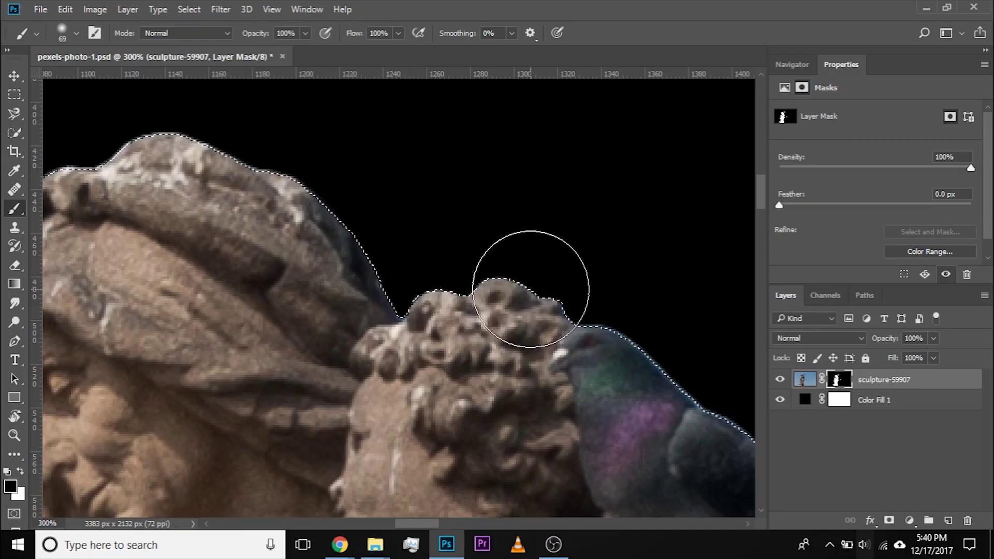
pyautogui.moveTo(539, 300); pyautogui.dragTo(410, 281)
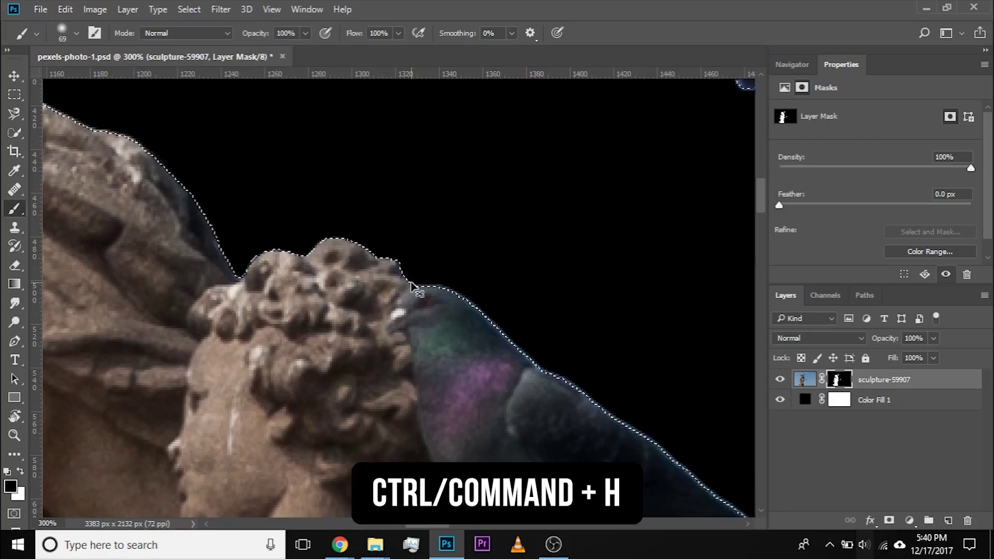
pyautogui.hotkey('ctrl', 'h')
# Step: Examine the mask edge along the perched pigeon, the round stone and the drapery below it for blue fringe
pyautogui.moveTo(419, 316); pyautogui.dragTo(345, 286)
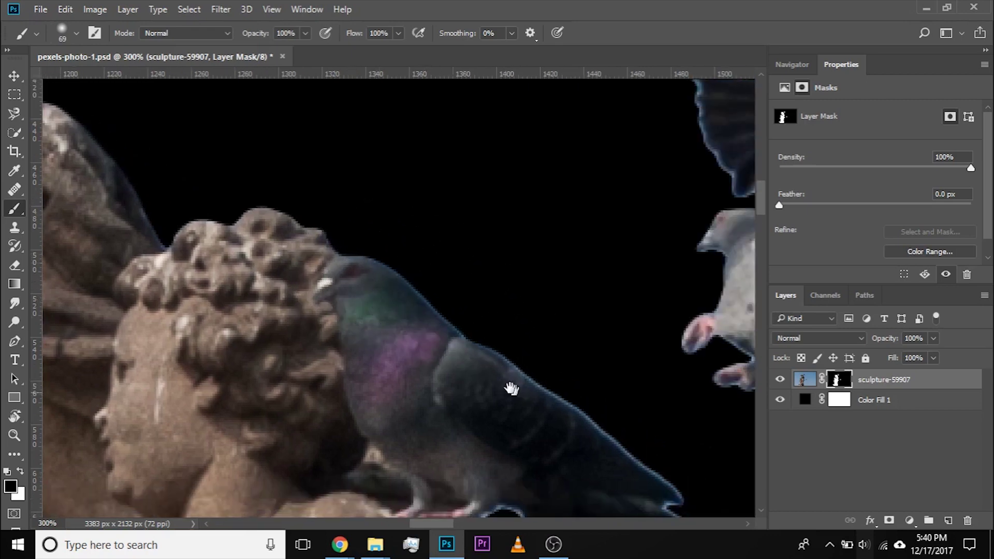
pyautogui.moveTo(510, 394); pyautogui.dragTo(425, 322)
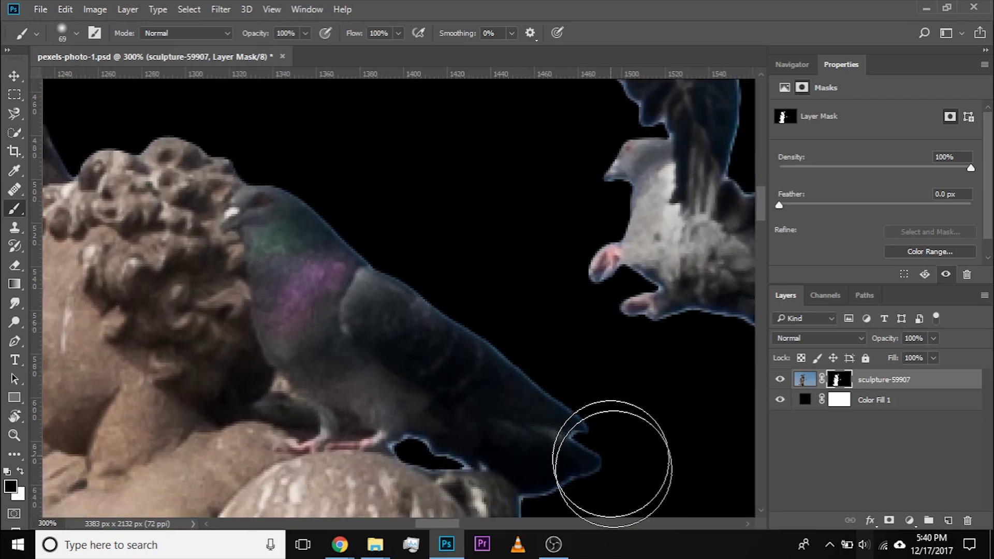
pyautogui.moveTo(598, 443); pyautogui.dragTo(508, 320)
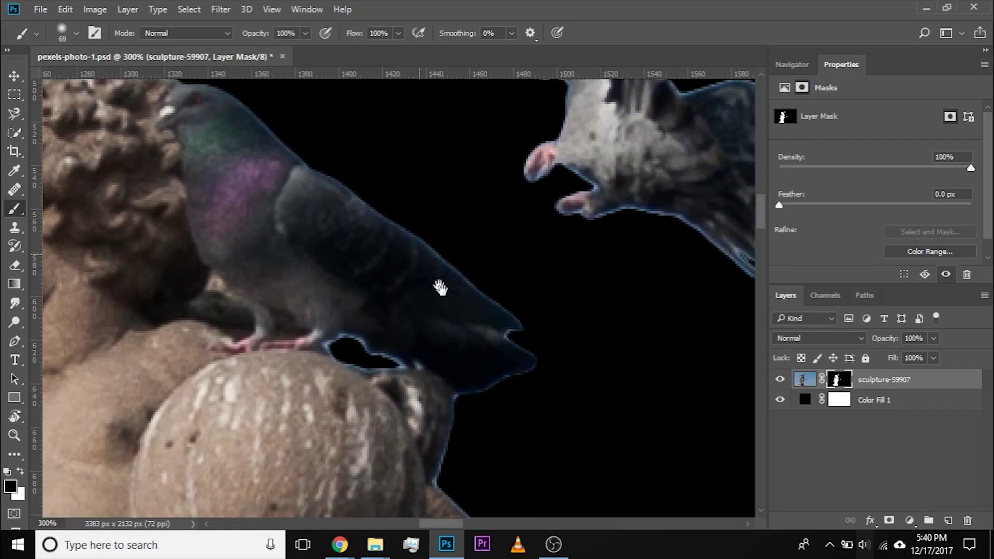
pyautogui.moveTo(421, 321); pyautogui.dragTo(472, 340)
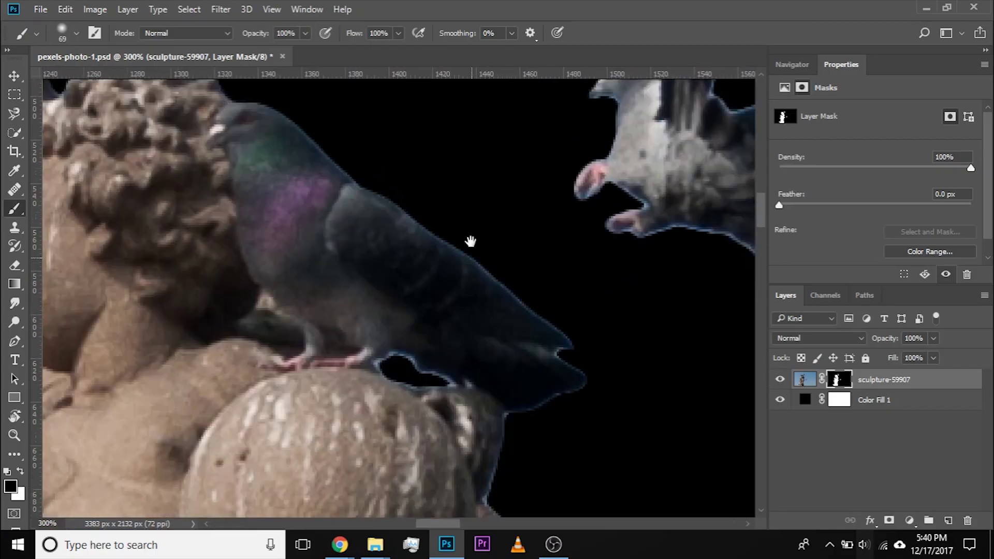
pyautogui.moveTo(470, 242); pyautogui.dragTo(468, 224)
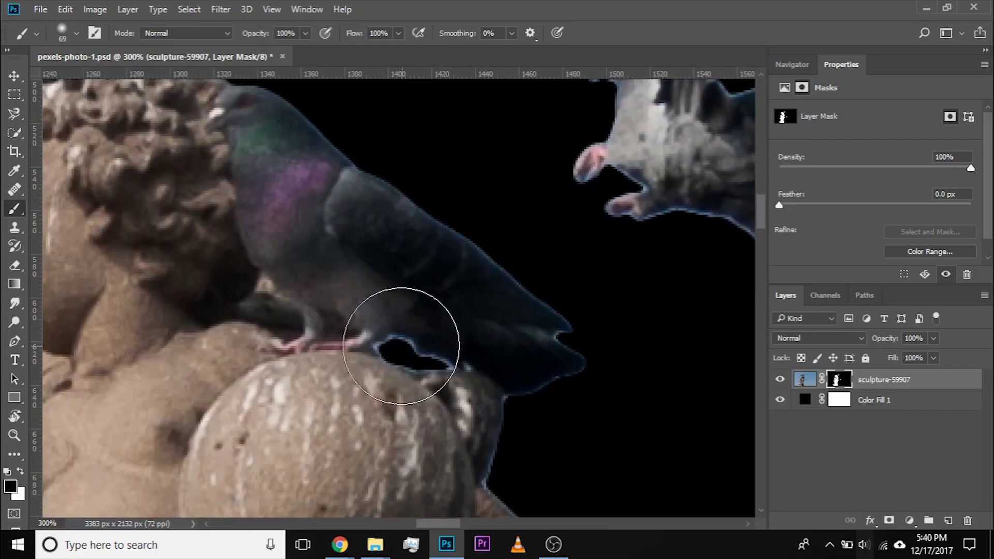
pyautogui.moveTo(489, 436); pyautogui.dragTo(425, 219)
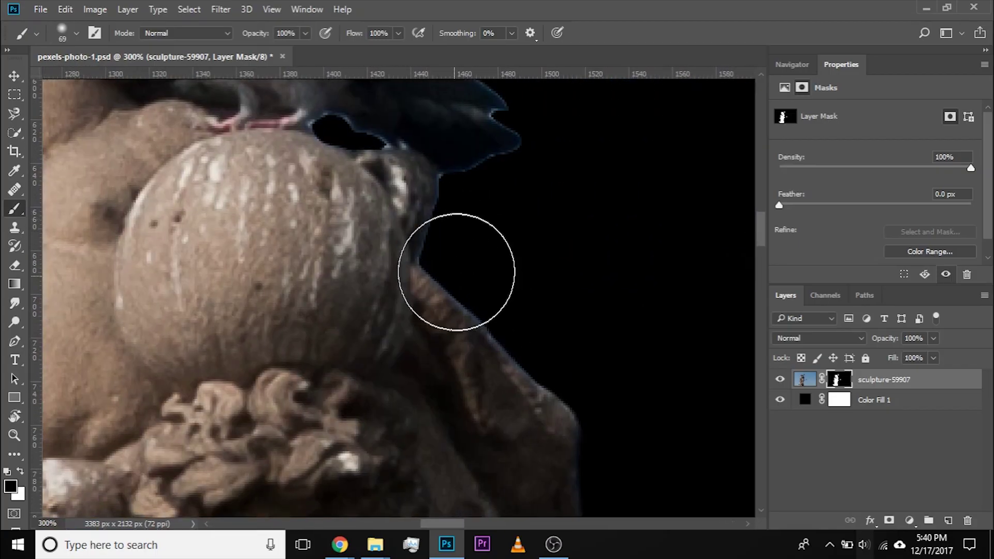
pyautogui.moveTo(441, 339); pyautogui.dragTo(524, 508)
pyautogui.moveTo(512, 125)
pyautogui.mouseDown()
pyautogui.moveTo(642, 365)
pyautogui.moveTo(673, 396)
pyautogui.mouseUp()
# Step: Examine the mask edge down the hooded figure's drapery to the lower figure's hair and the grey pigeon
pyautogui.moveTo(277, 317)
pyautogui.mouseDown()
pyautogui.moveTo(328, 222)
pyautogui.moveTo(486, 183)
pyautogui.mouseUp()
pyautogui.moveTo(383, 424)
pyautogui.mouseDown()
pyautogui.moveTo(409, 225)
pyautogui.moveTo(451, 328)
pyautogui.mouseUp()
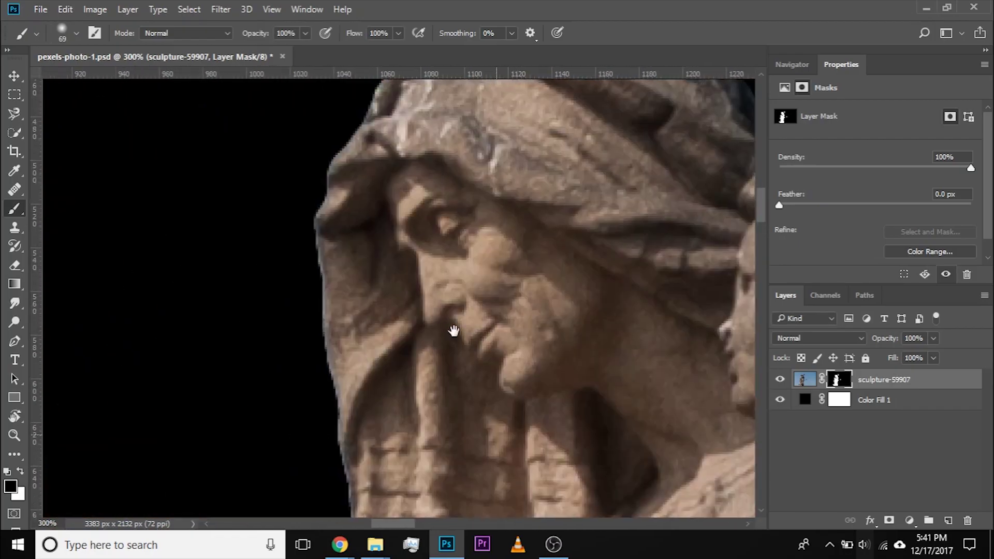
pyautogui.moveTo(343, 343)
pyautogui.mouseDown()
pyautogui.moveTo(385, 235)
pyautogui.moveTo(383, 194)
pyautogui.mouseUp()
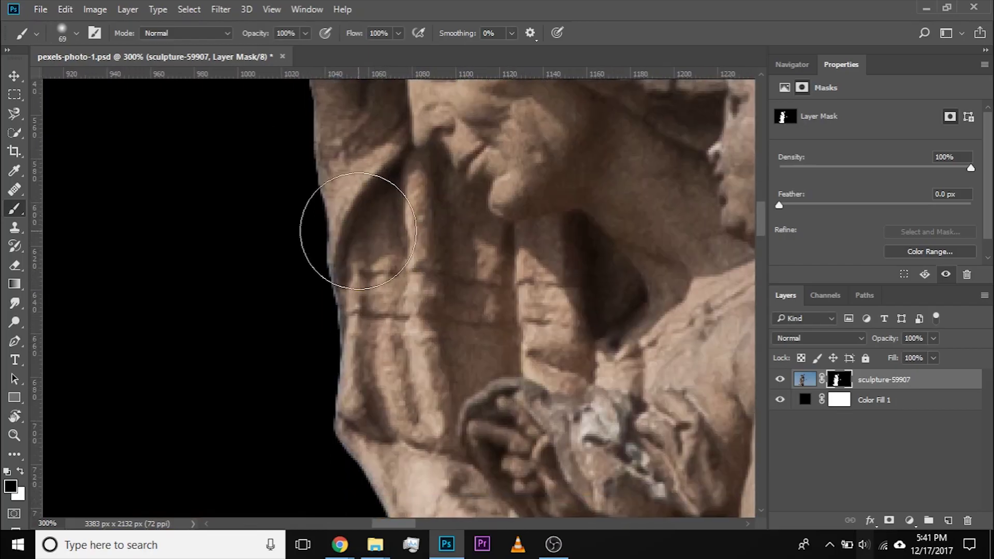
pyautogui.moveTo(357, 362)
pyautogui.mouseDown()
pyautogui.moveTo(342, 167)
pyautogui.moveTo(329, 141)
pyautogui.mouseUp()
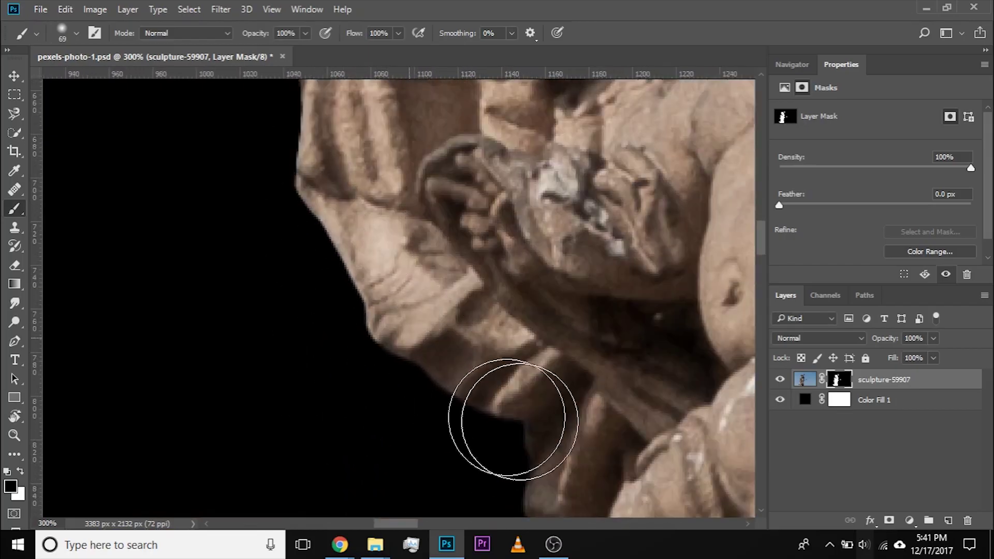
pyautogui.moveTo(538, 470)
pyautogui.mouseDown()
pyautogui.moveTo(528, 362)
pyautogui.moveTo(568, 366)
pyautogui.moveTo(620, 401)
pyautogui.mouseUp()
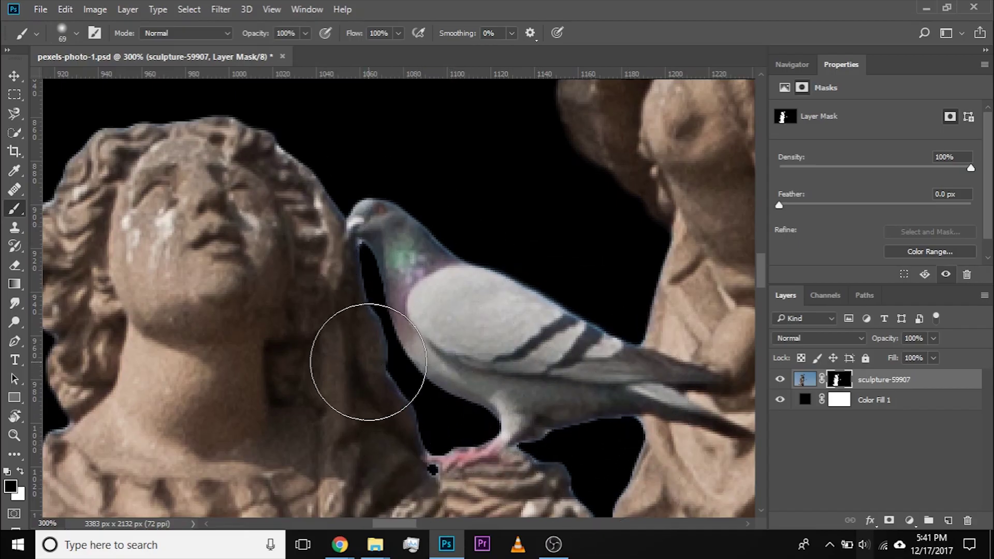
pyautogui.moveTo(383, 326); pyautogui.dragTo(468, 429)
pyautogui.moveTo(384, 293)
pyautogui.mouseDown()
pyautogui.moveTo(361, 189)
pyautogui.moveTo(304, 164)
pyautogui.mouseUp()
pyautogui.moveTo(506, 215); pyautogui.dragTo(459, 410)
pyautogui.moveTo(476, 329); pyautogui.dragTo(418, 375)
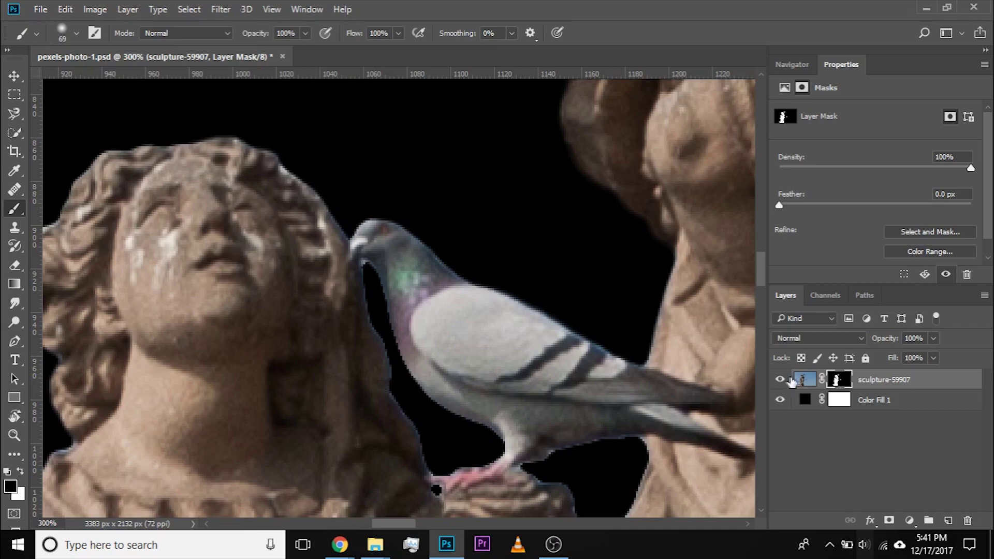
# Step: Load the sculpture layer's mask as a selection and contract it by 1 pixel
pyautogui.keyDown('ctrl'); pyautogui.click(839, 381); pyautogui.keyUp('ctrl')
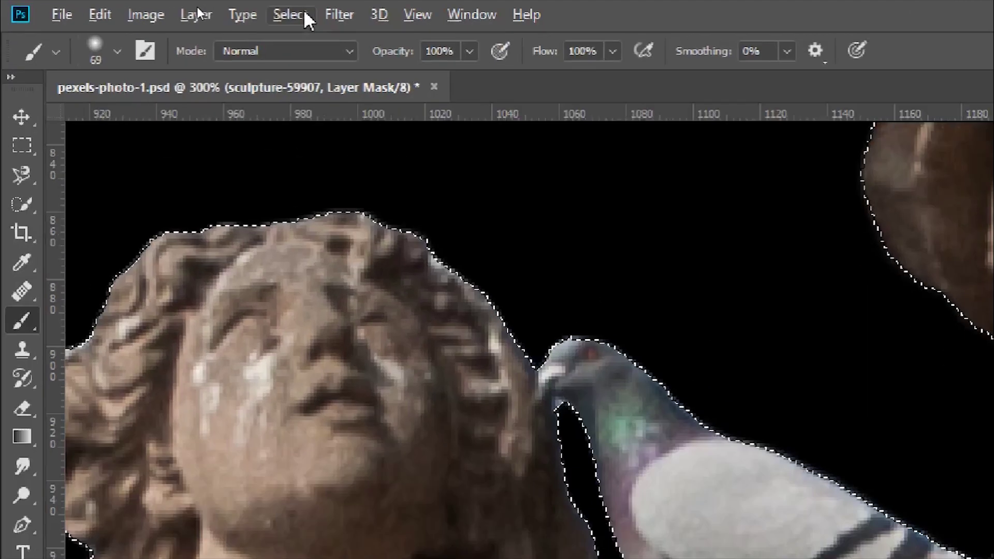
pyautogui.click(220, 10)
pyautogui.moveTo(189, 12)
pyautogui.moveTo(543, 402)
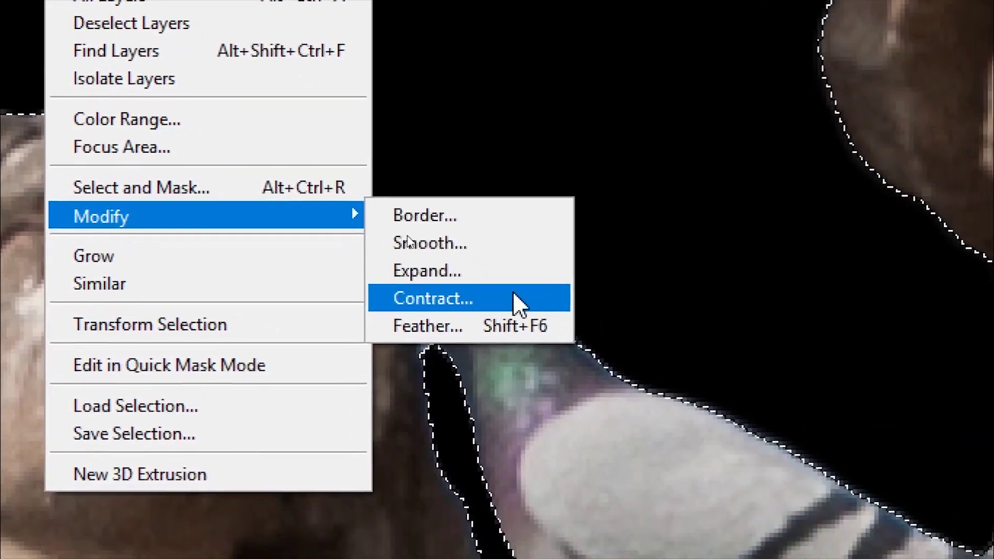
pyautogui.click(516, 302)
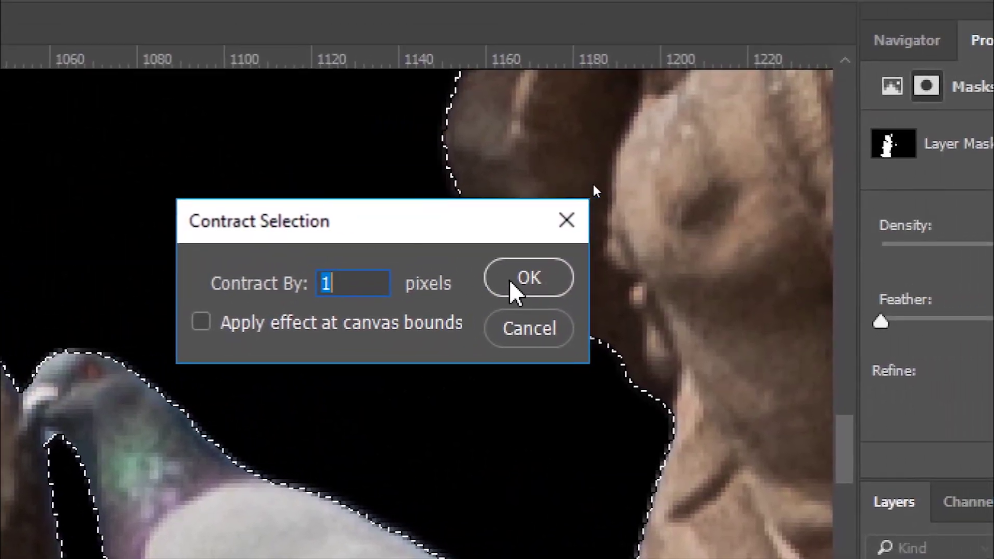
pyautogui.click(497, 287)
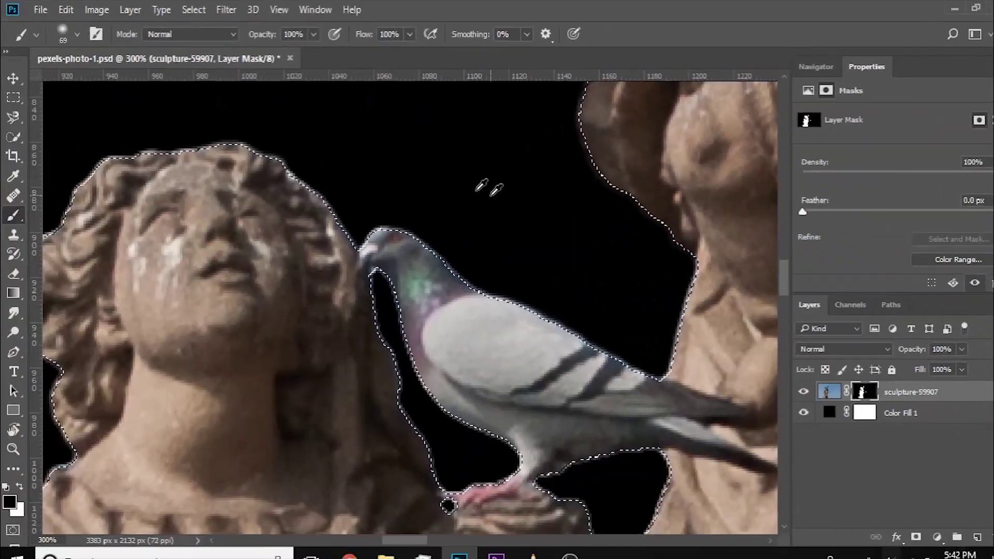
# Step: Invert the contracted selection and make the Brush tool active for painting on the mask
pyautogui.hotkey('ctrl', 'shift', 'i')
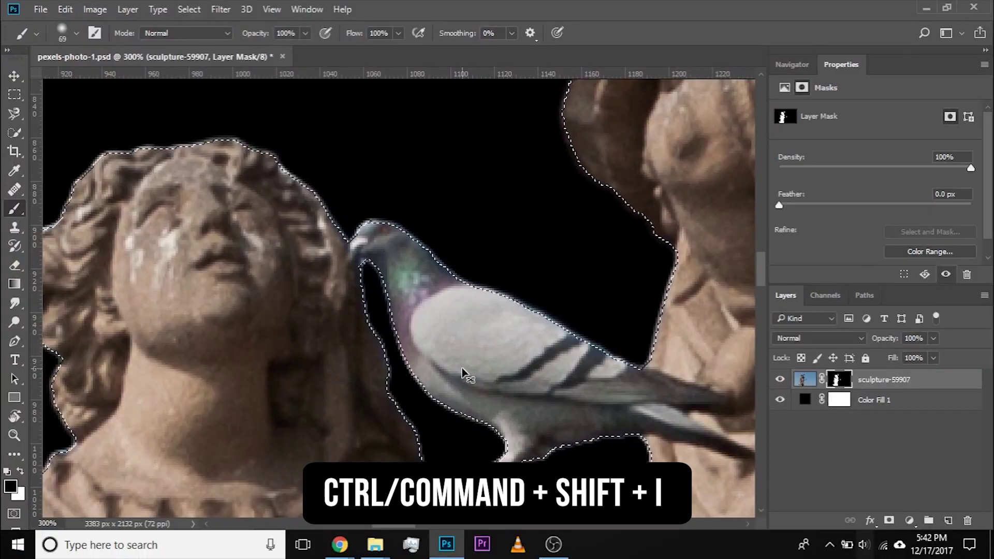
pyautogui.press('i')
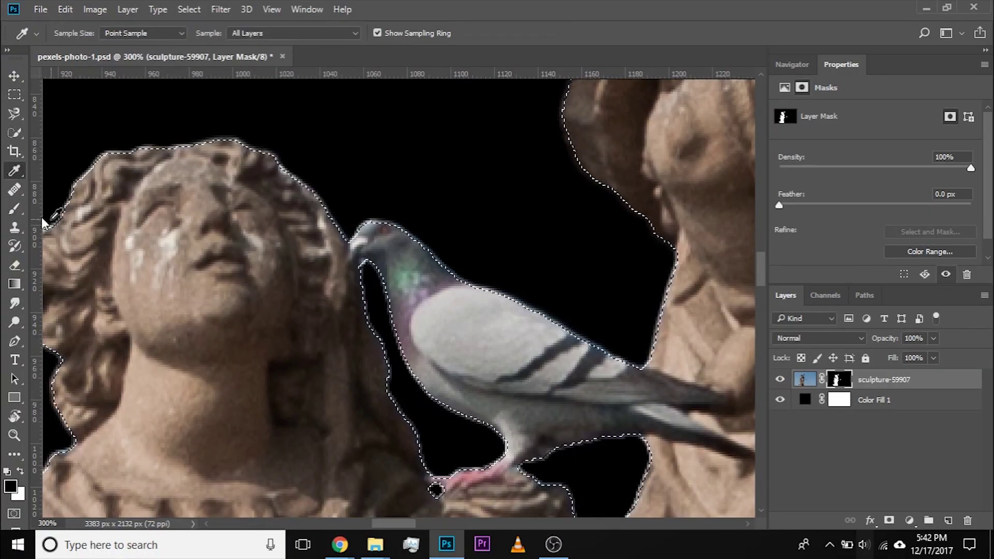
pyautogui.press('b')
# Step: Try a black brush stroke on the mask between the lower figure and the grey pigeon, and undo it
pyautogui.press('space')
pyautogui.moveTo(384, 329)
pyautogui.mouseDown()
pyautogui.moveTo(357, 295)
pyautogui.moveTo(372, 373)
pyautogui.moveTo(382, 360)
pyautogui.mouseUp()
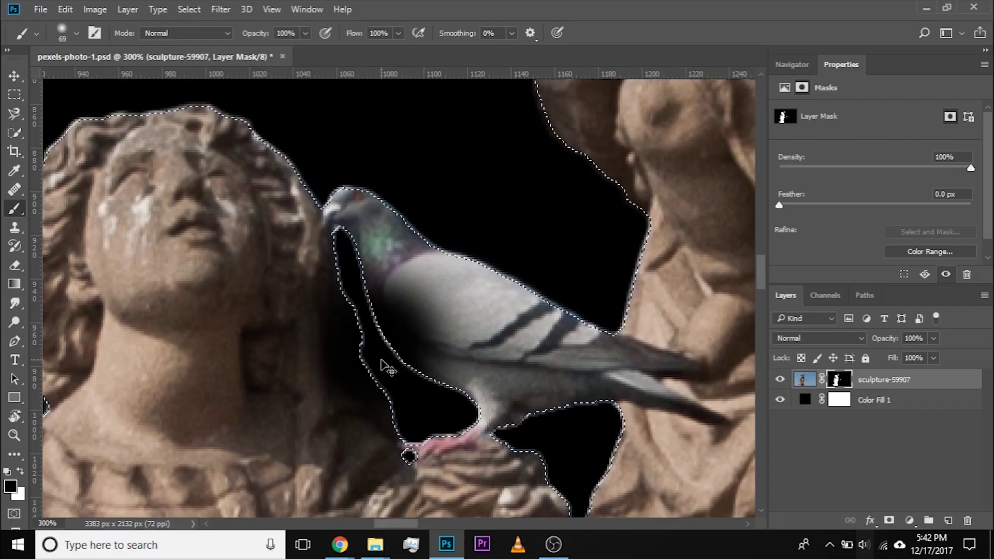
pyautogui.hotkey('ctrl', 'z')
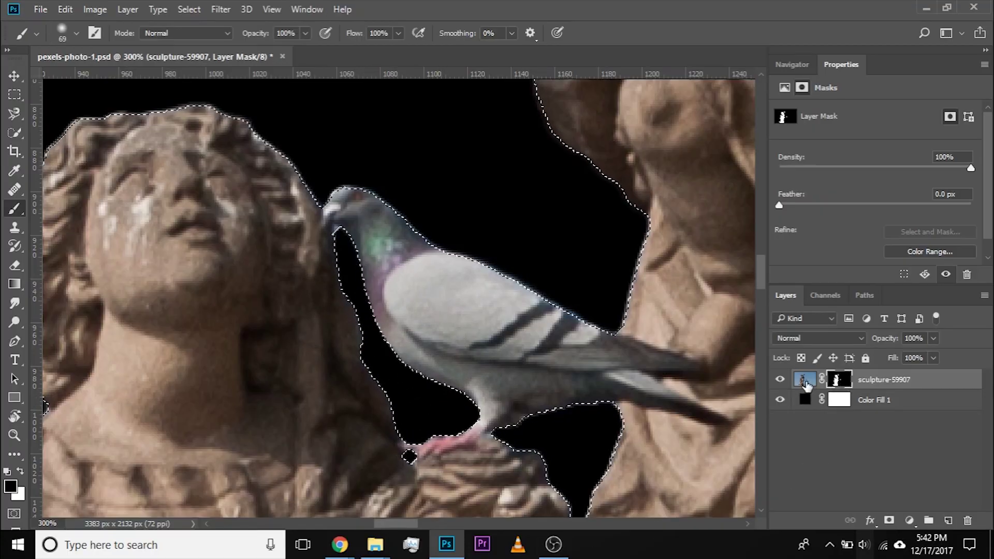
# Step: Trim the fringe around the grey pigeon with black on the mask and remove the selection
pyautogui.moveTo(557, 397)
pyautogui.mouseDown()
pyautogui.moveTo(509, 361)
pyautogui.moveTo(481, 409)
pyautogui.mouseUp()
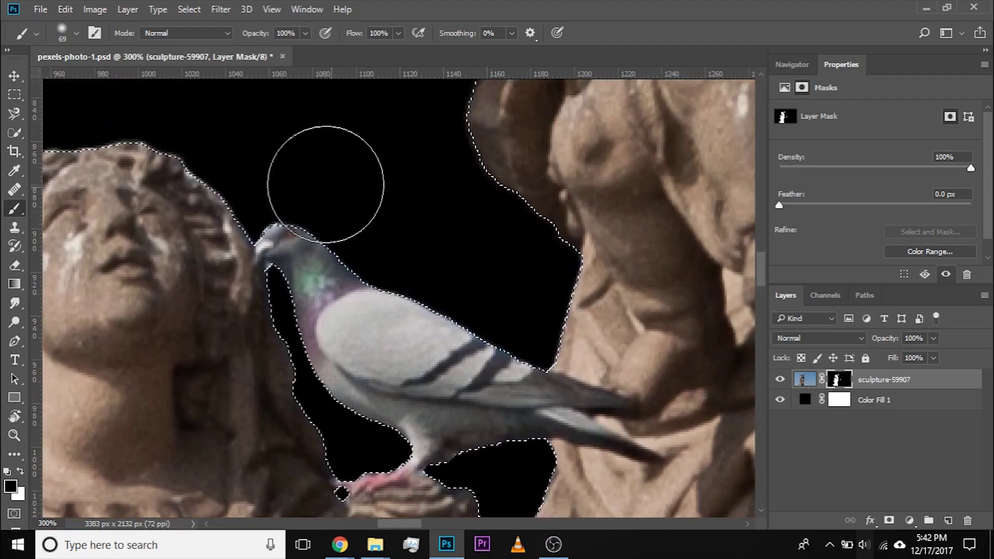
pyautogui.hotkey('ctrl', 'd')
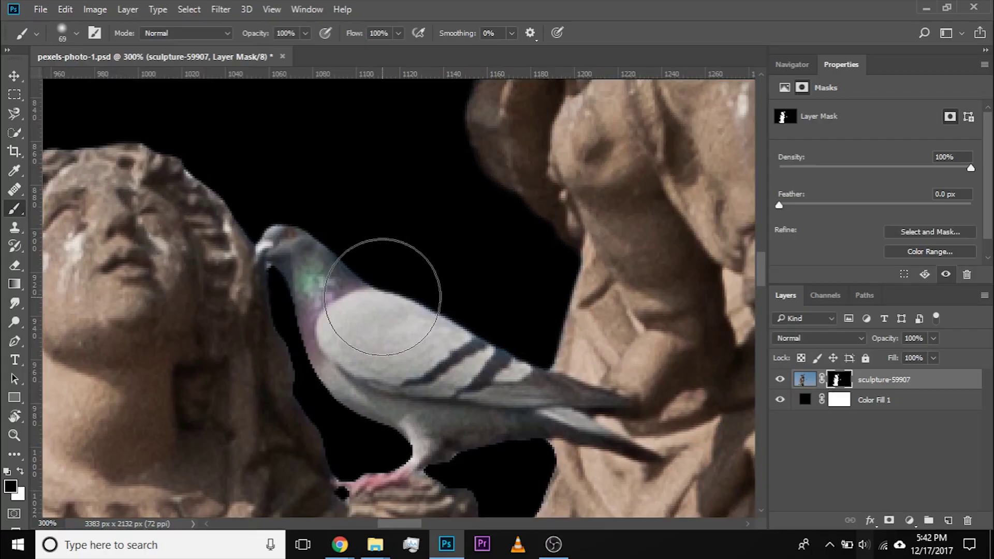
pyautogui.moveTo(415, 401); pyautogui.dragTo(360, 344)
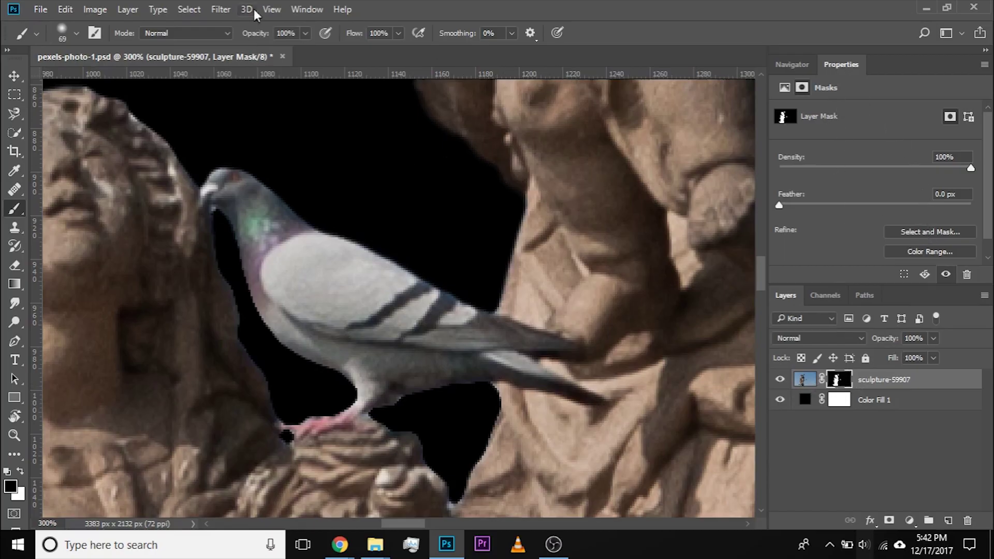
# Step: Open the sculpture layer's mask in Select and Mask and set Smooth to 3
pyautogui.click(304, 8)
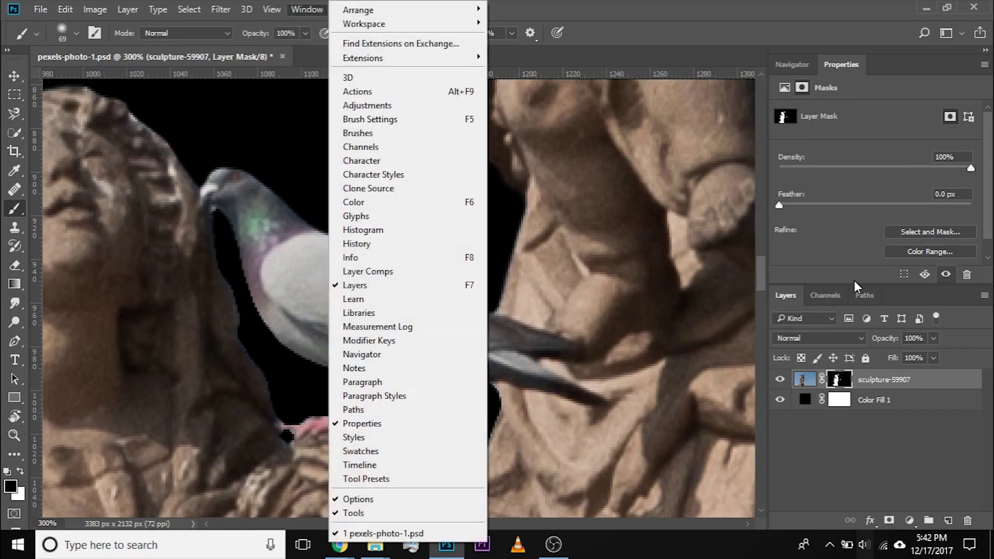
pyautogui.click(869, 225)
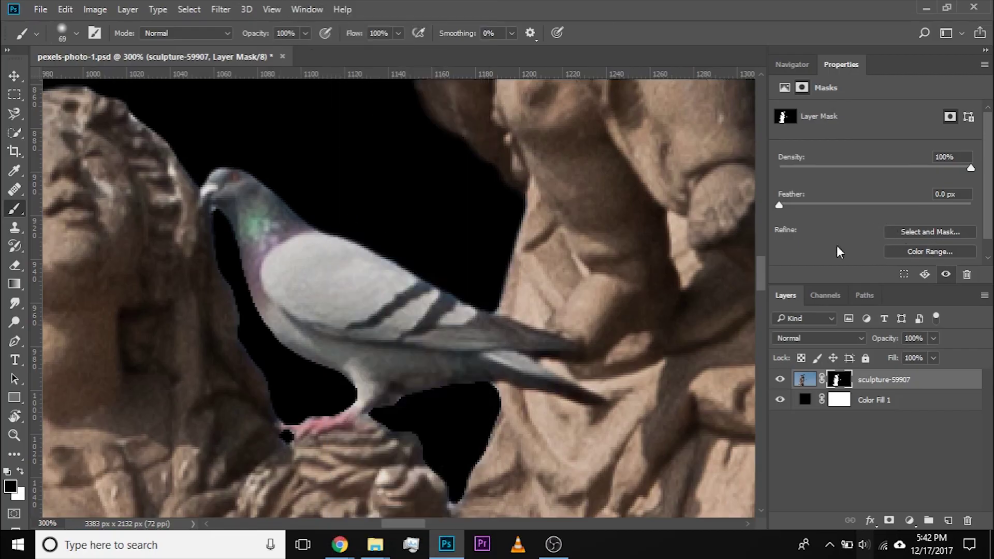
pyautogui.click(17, 94)
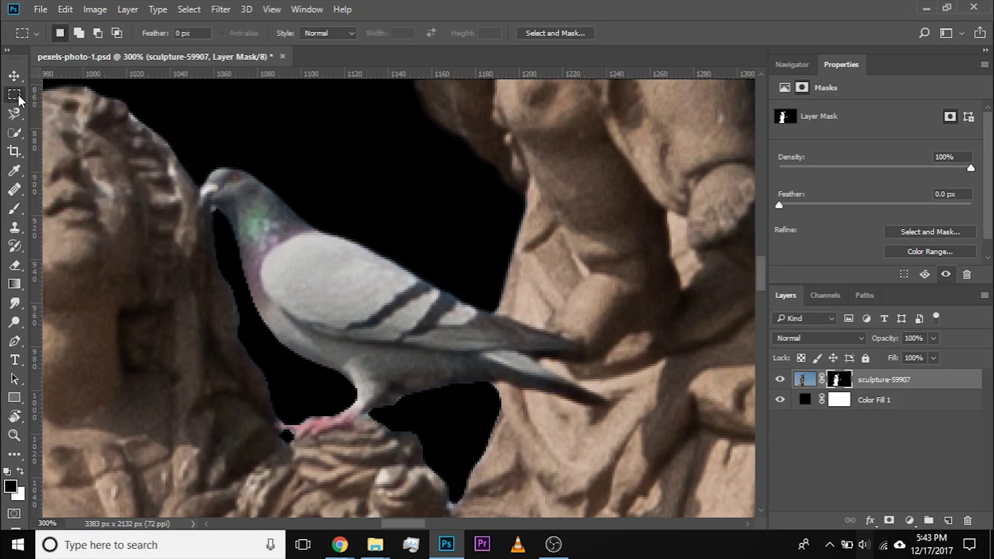
pyautogui.click(543, 33)
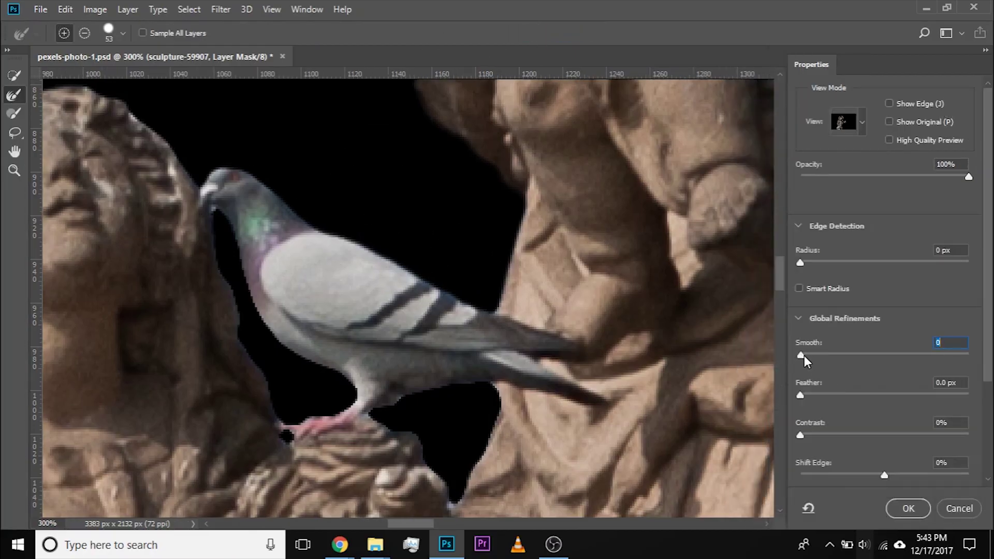
pyautogui.moveTo(803, 356); pyautogui.dragTo(808, 356)
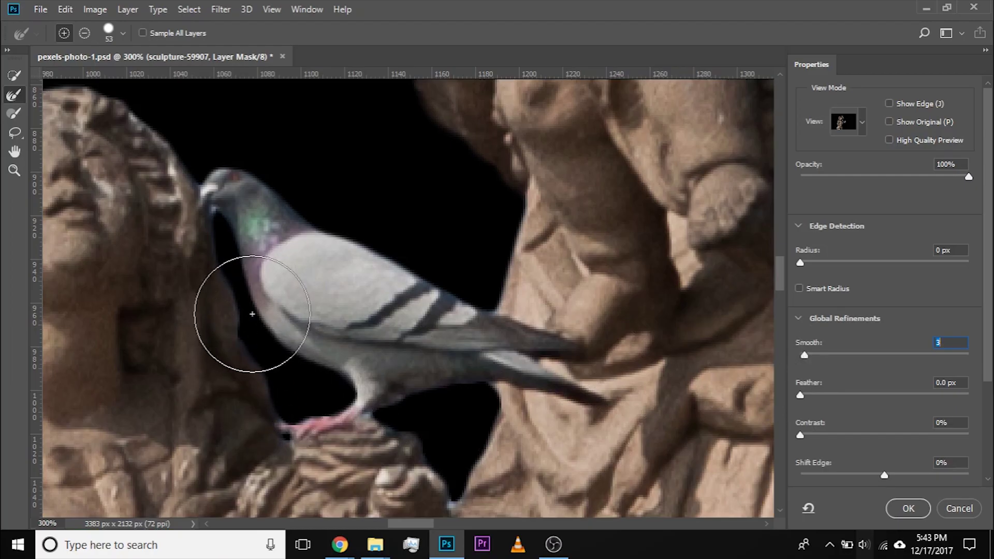
# Step: Lower the Smooth value to 1 and apply the mask refinement
pyautogui.moveTo(796, 357); pyautogui.dragTo(740, 355)
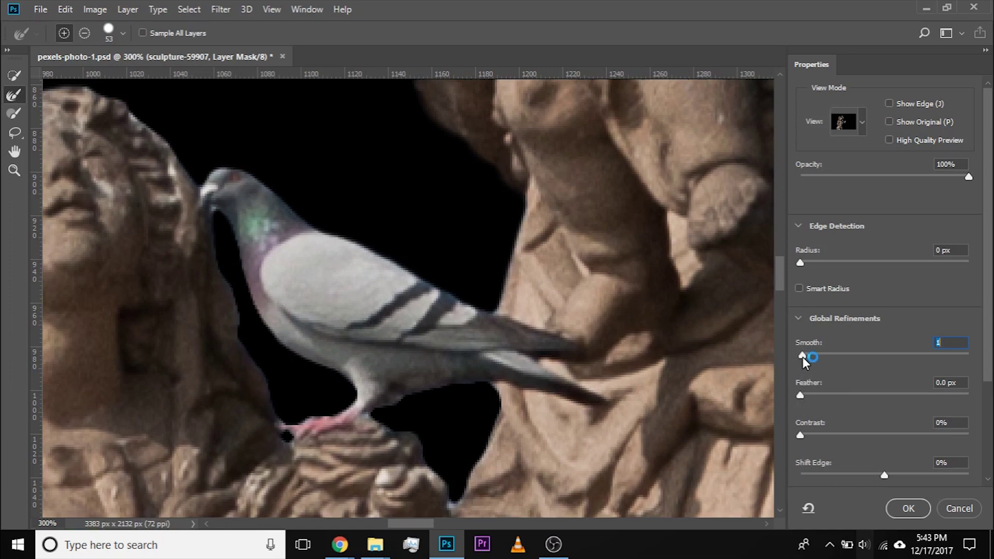
pyautogui.moveTo(803, 356); pyautogui.dragTo(803, 356)
pyautogui.click(902, 506)
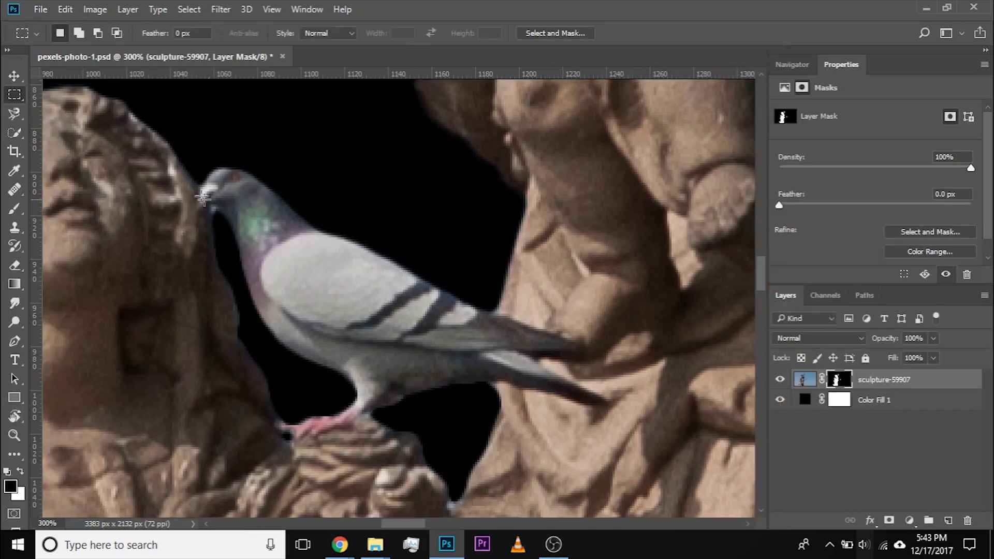
# Step: Delete the sculpture layer's mask without applying it to the layer
pyautogui.moveTo(655, 197); pyautogui.dragTo(533, 326)
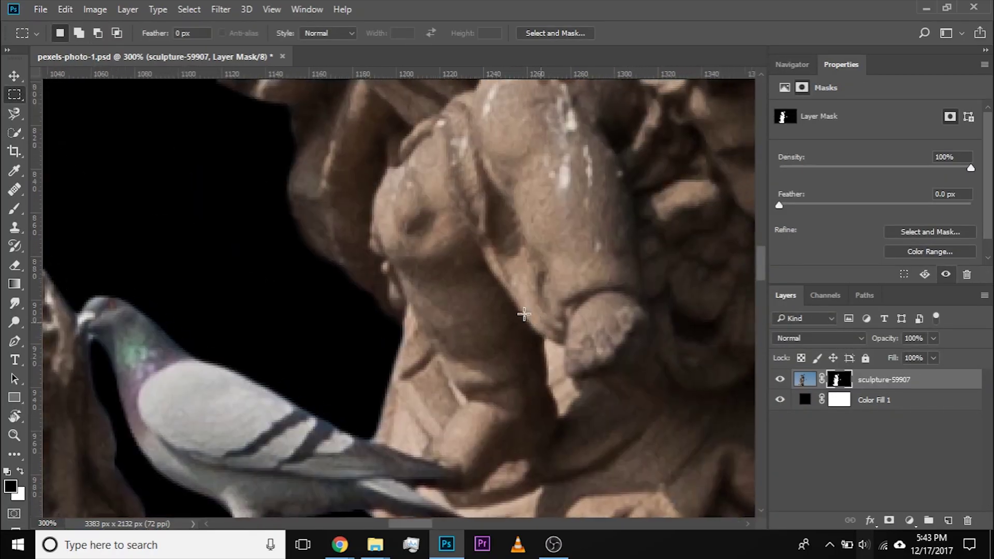
pyautogui.scroll(-5, 523, 313)
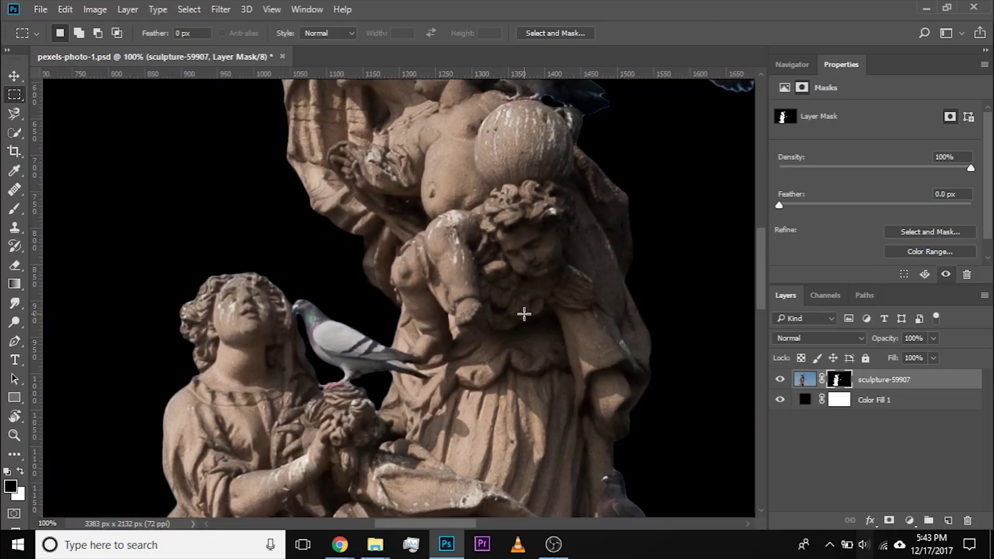
pyautogui.moveTo(556, 163); pyautogui.dragTo(496, 348)
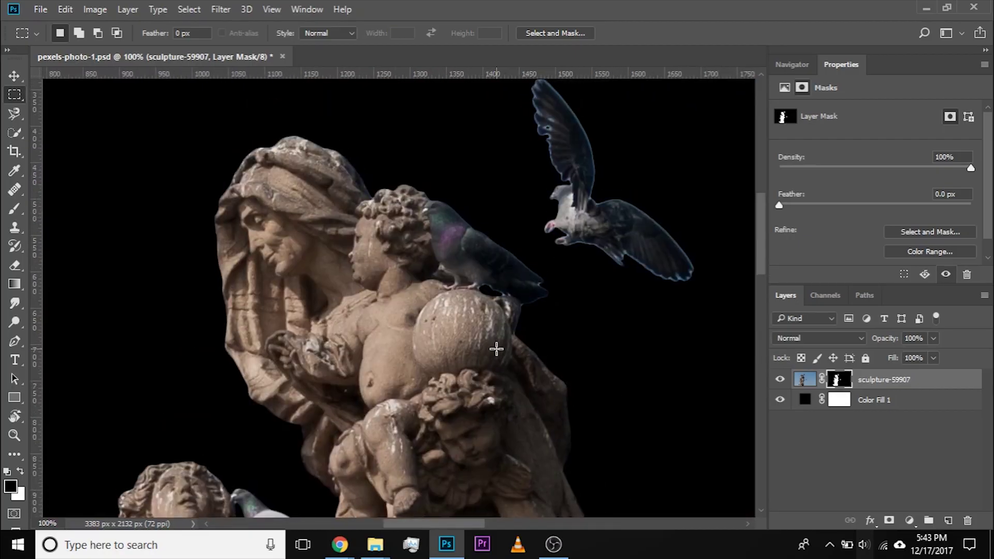
pyautogui.moveTo(837, 381)
pyautogui.mouseDown()
pyautogui.moveTo(883, 409)
pyautogui.moveTo(967, 520)
pyautogui.mouseUp()
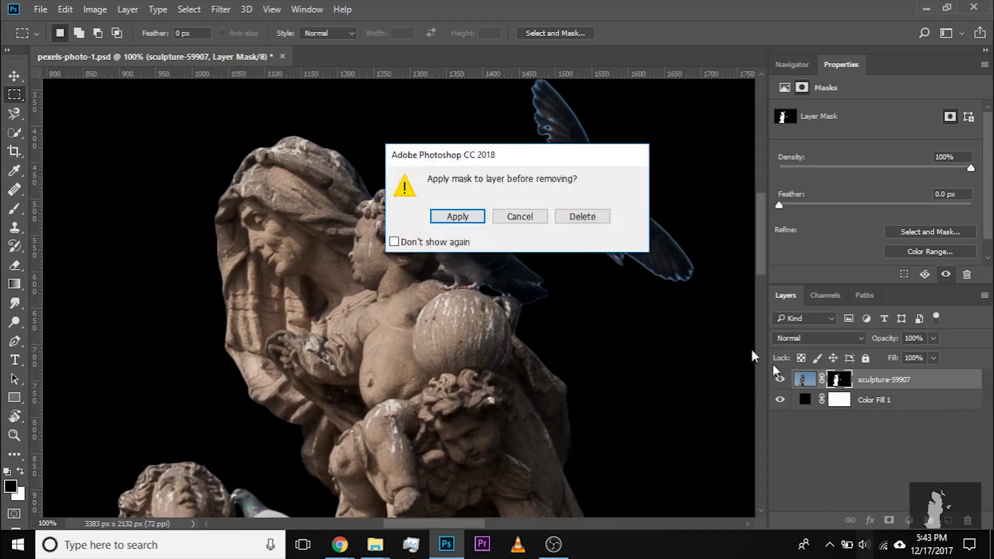
pyautogui.click(576, 216)
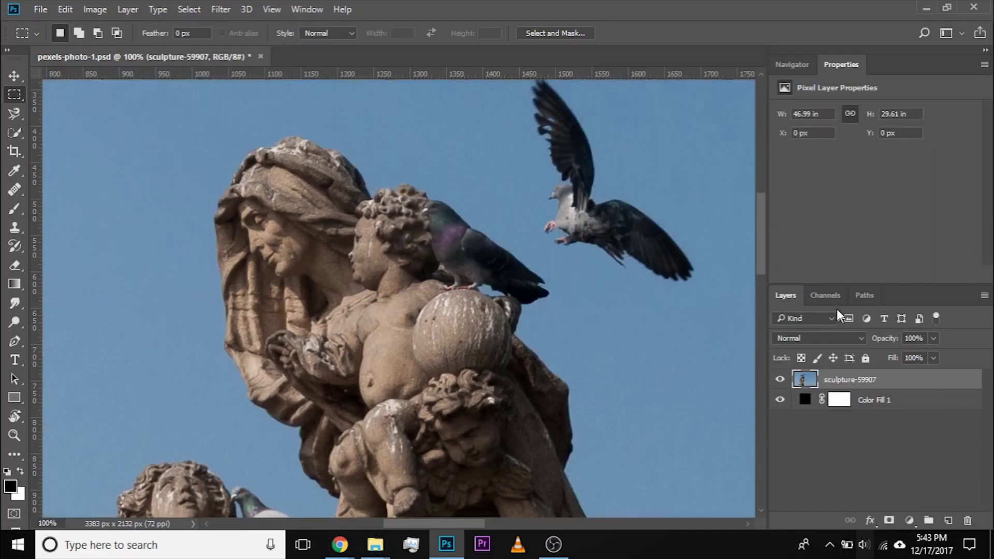
# Step: Load the Statue channel as a selection and use it as a layer mask on the sculpture layer
pyautogui.click(825, 295)
pyautogui.keyDown('ctrl'); pyautogui.click(796, 414); pyautogui.keyUp('ctrl')
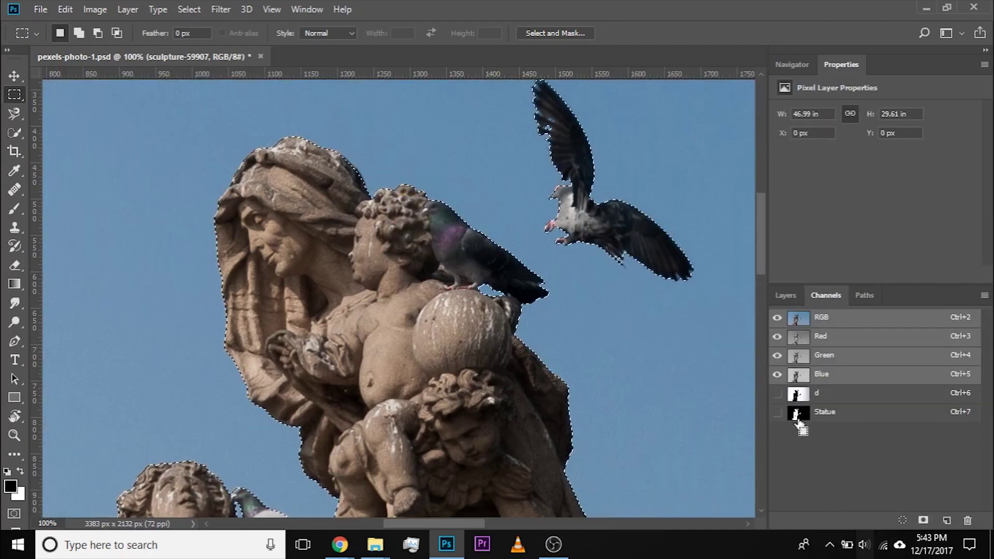
pyautogui.click(785, 295)
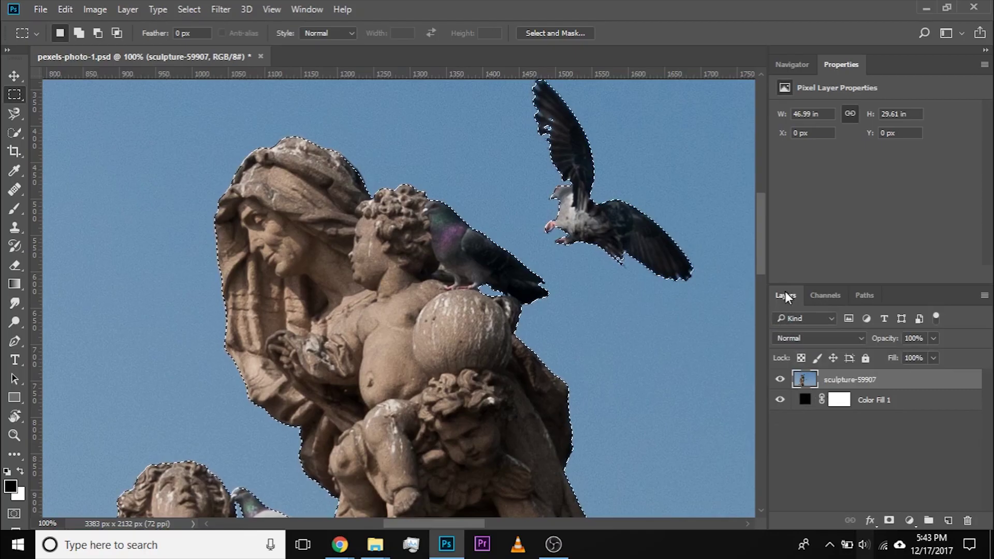
pyautogui.click(889, 520)
pyautogui.moveTo(405, 225); pyautogui.dragTo(427, 264)
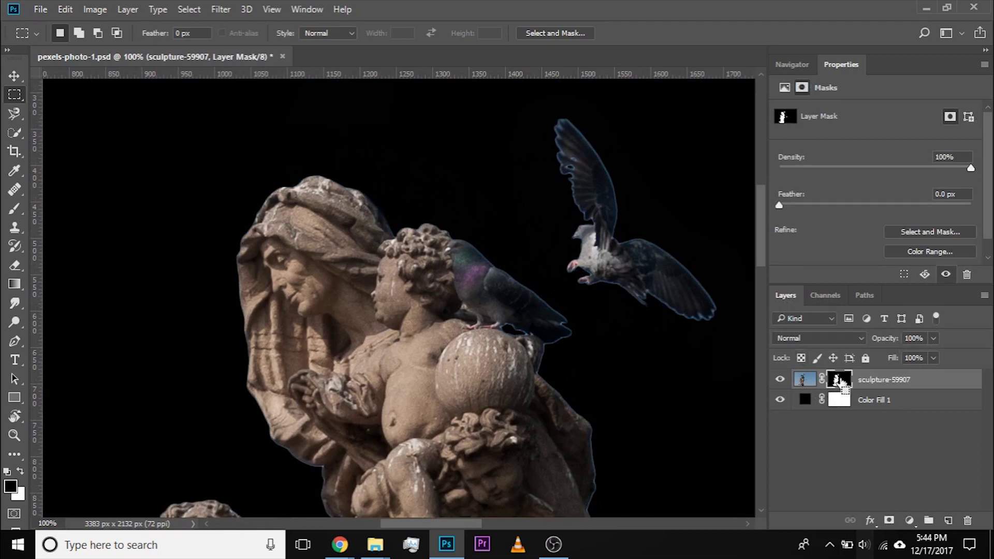
# Step: Load the sculpture layer's mask as a selection and contract it by 1 pixel
pyautogui.keyDown('ctrl'); pyautogui.click(840, 381); pyautogui.keyUp('ctrl')
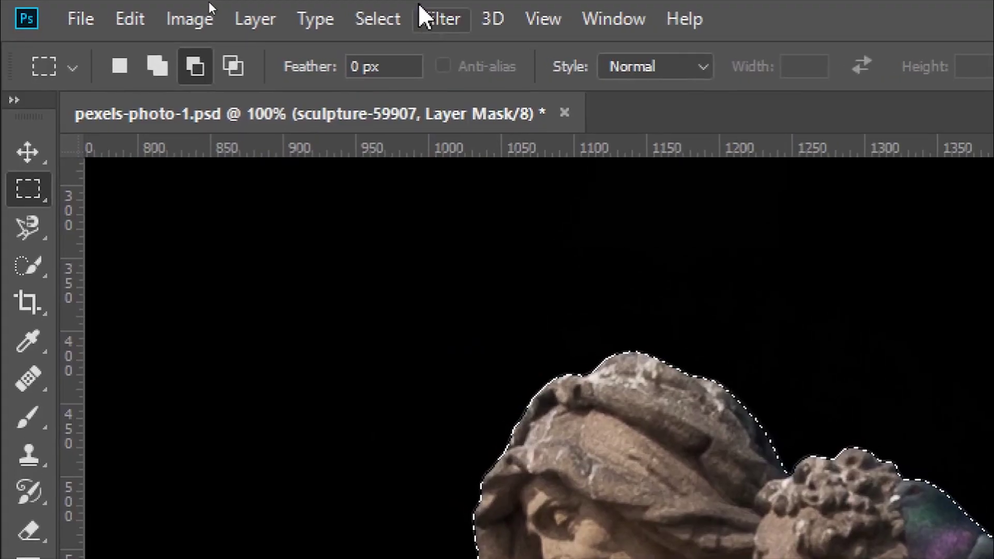
pyautogui.click(383, 18)
pyautogui.moveTo(574, 400)
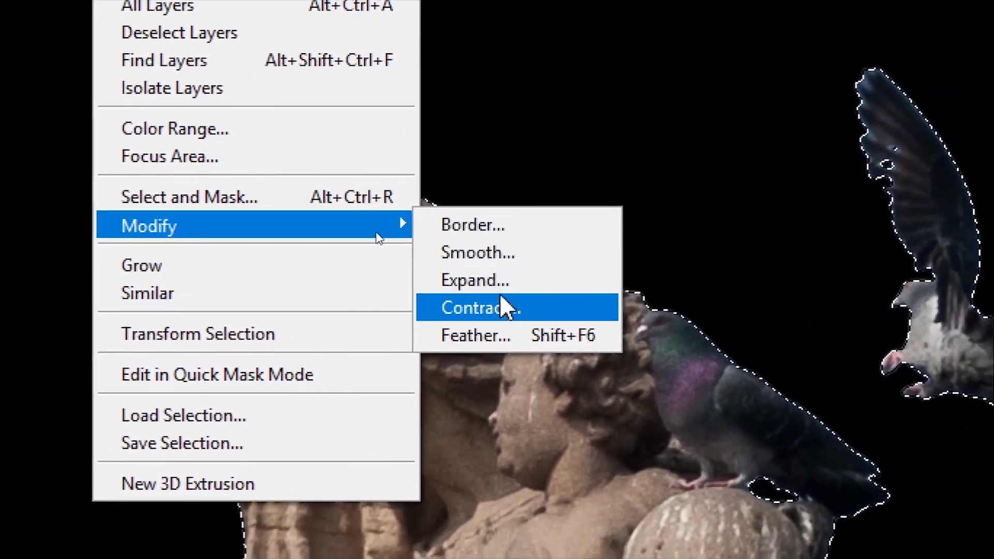
pyautogui.click(591, 357)
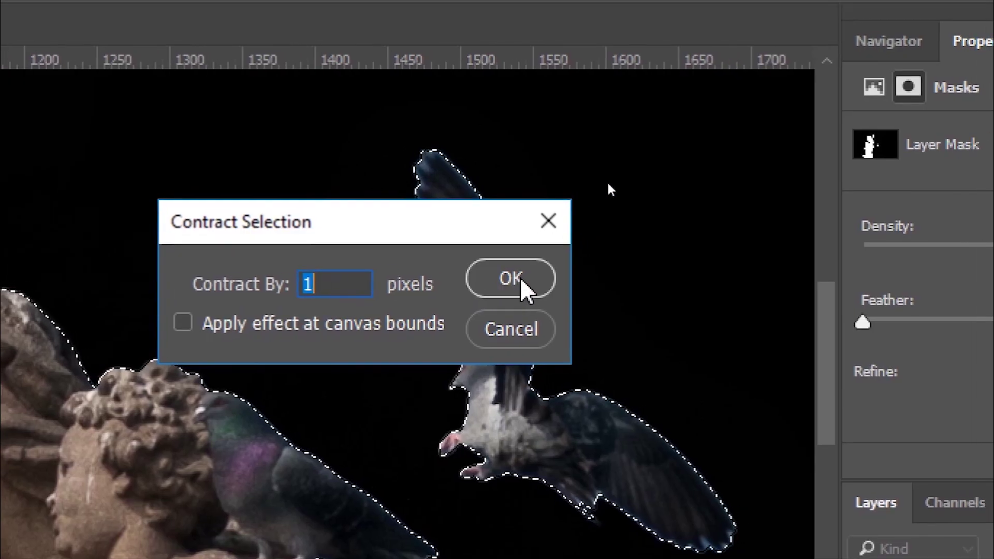
pyautogui.click(537, 278)
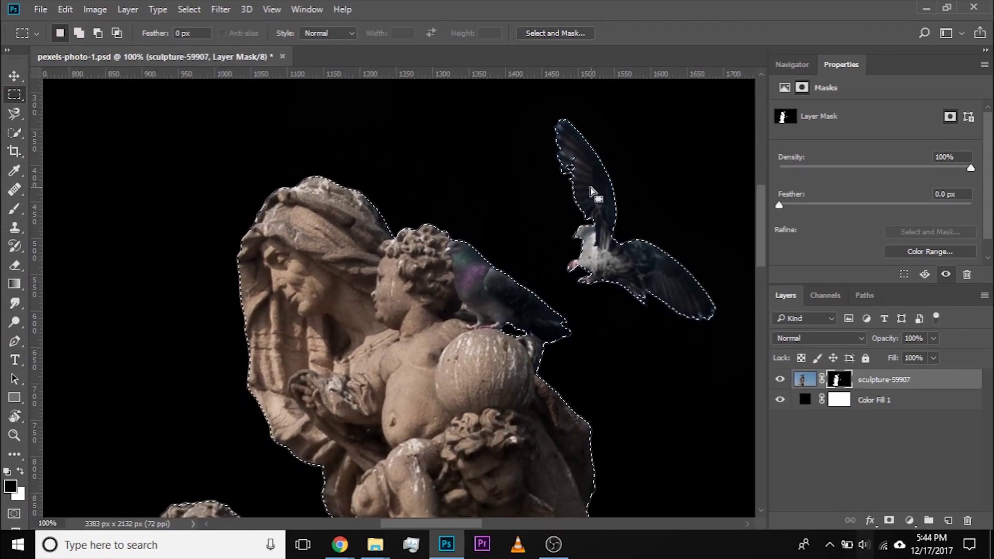
# Step: Invert the contracted selection, examine the cutout edge around the curly-haired head and perched pigeon, and remove the selection
pyautogui.hotkey('ctrl', 'shift', 'i')
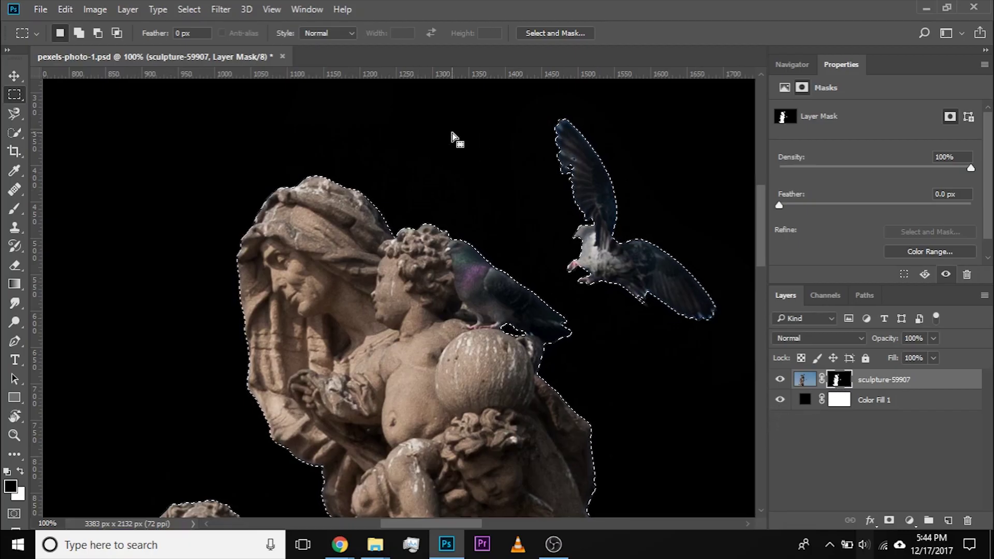
pyautogui.hotkey('ctrl', '+')
pyautogui.hotkey('ctrl', '+')
pyautogui.moveTo(451, 135); pyautogui.dragTo(294, 316)
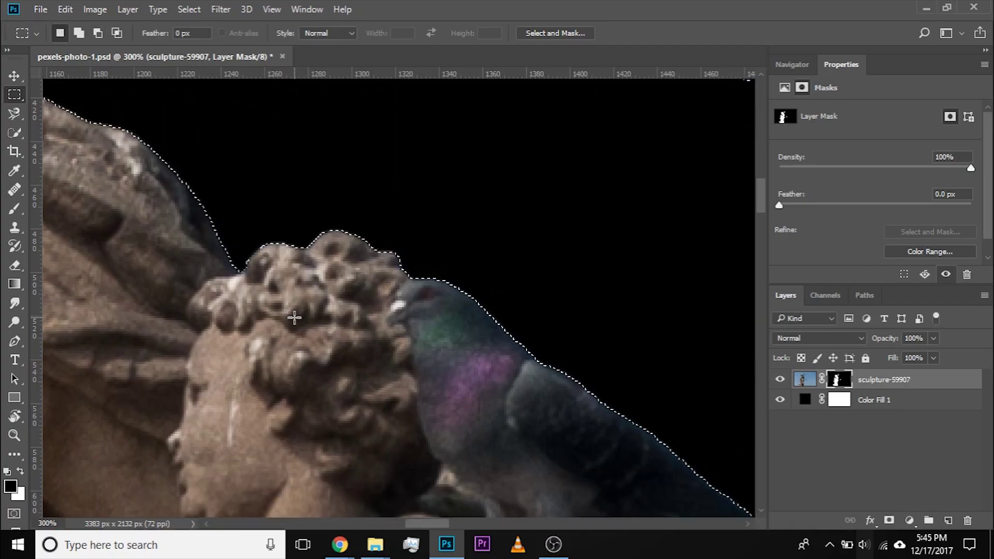
pyautogui.hotkey('ctrl', 'd')
pyautogui.hotkey('ctrl', '-')
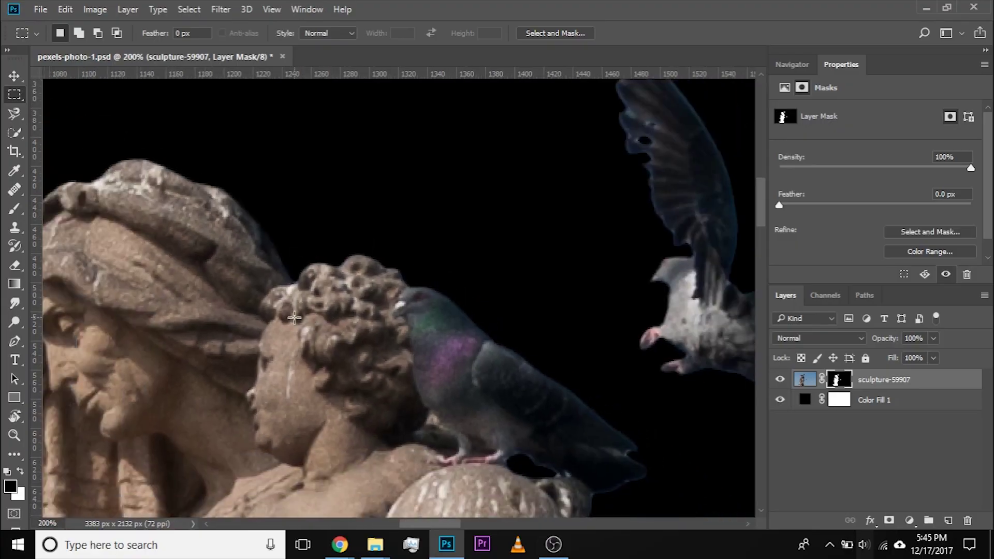
pyautogui.moveTo(318, 305); pyautogui.dragTo(17, 239)
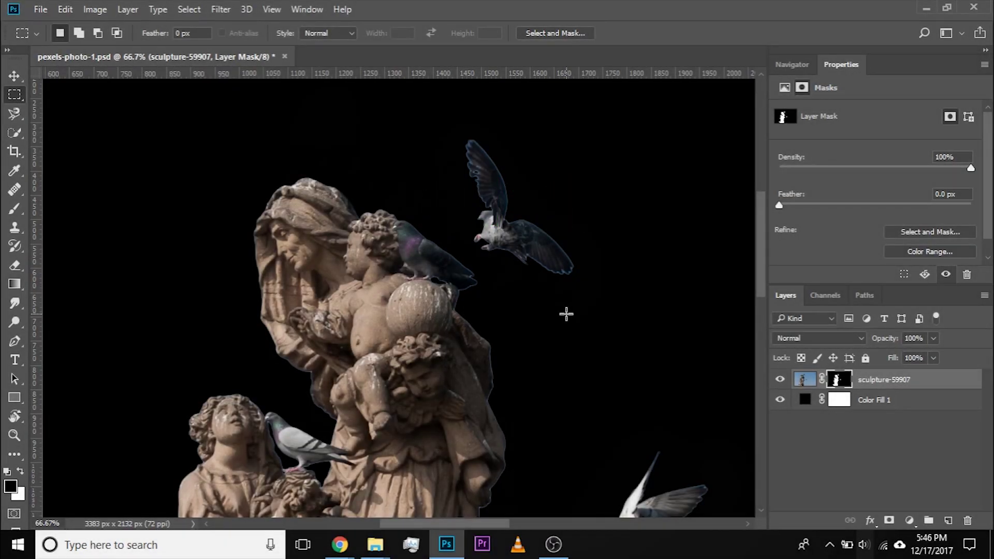
# Step: Choose the Smudge tool for the layer mask and enlarge its brush to 282 px
pyautogui.hotkey('ctrl', '+')
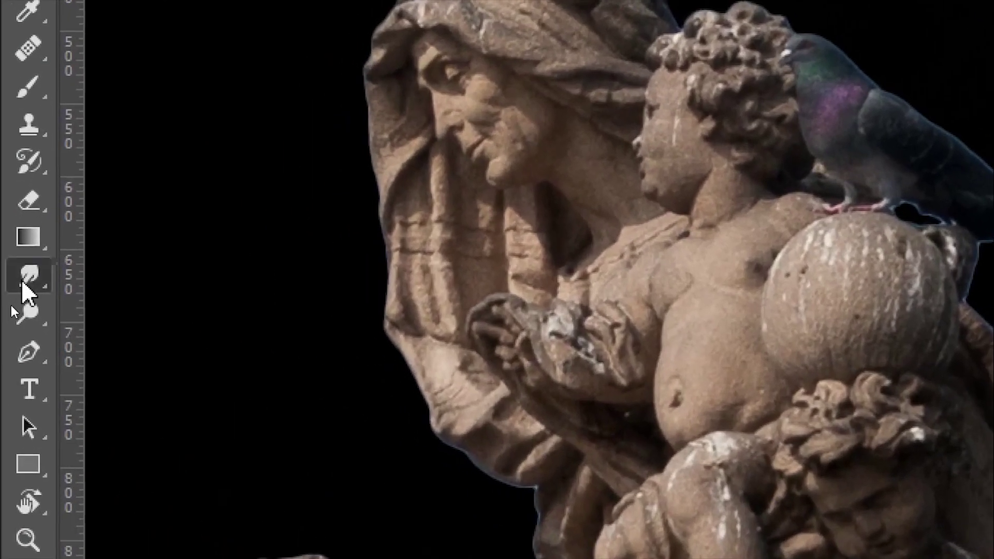
pyautogui.rightClick(17, 304)
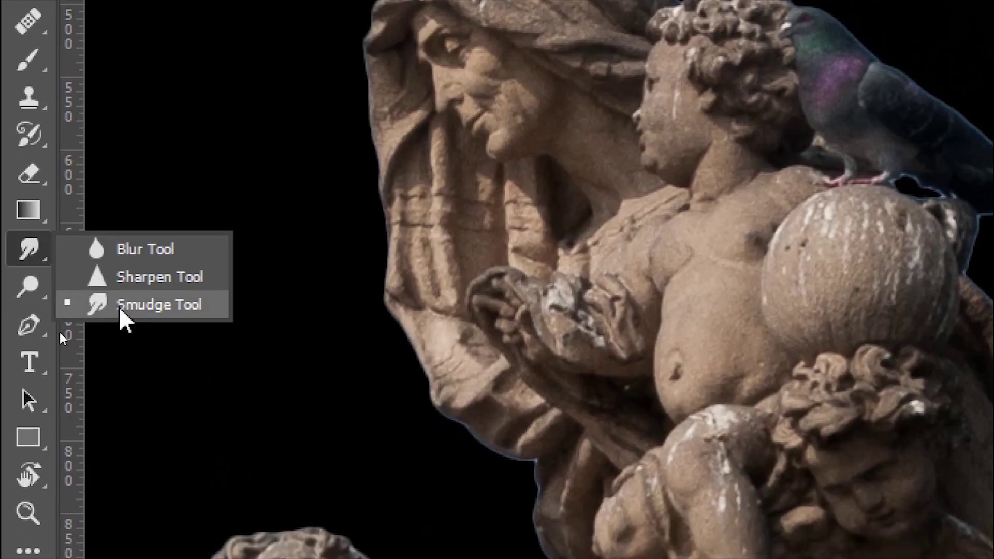
pyautogui.click(119, 332)
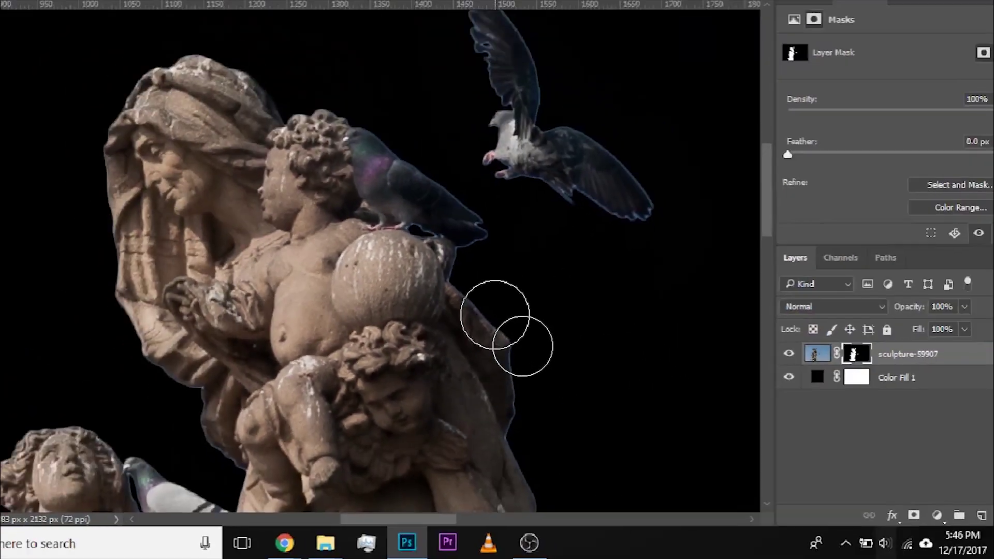
pyautogui.keyDown('alt'); pyautogui.rightClick(516, 337); pyautogui.keyUp('alt')
pyautogui.moveTo(518, 337); pyautogui.dragTo(543, 337)
pyautogui.moveTo(548, 373); pyautogui.dragTo(560, 374)
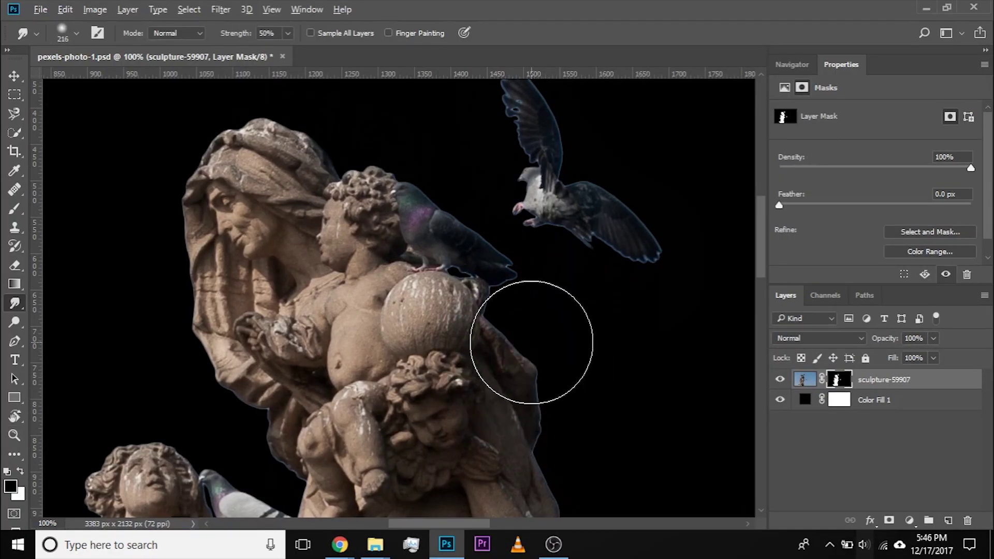
pyautogui.keyDown('alt'); pyautogui.rightClick(532, 342); pyautogui.keyUp('alt')
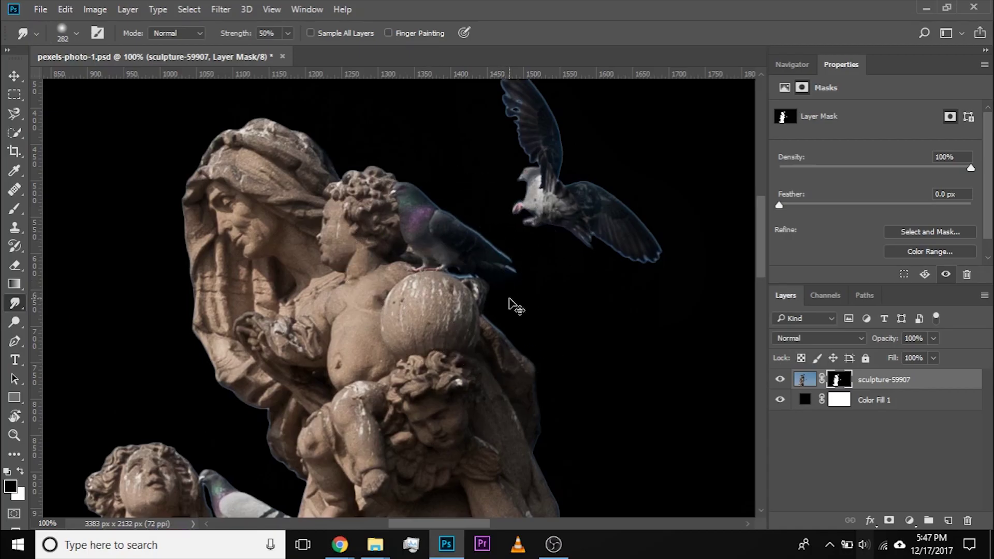
# Step: Undo the last smudge and push the mask edge inward from beneath the perched pigeon's tail down the statue's robe, enlarging the brush to 368 px
pyautogui.hotkey('ctrl', 'alt', 'z')
pyautogui.moveTo(511, 289)
pyautogui.mouseDown()
pyautogui.moveTo(436, 275)
pyautogui.moveTo(508, 291)
pyautogui.mouseUp()
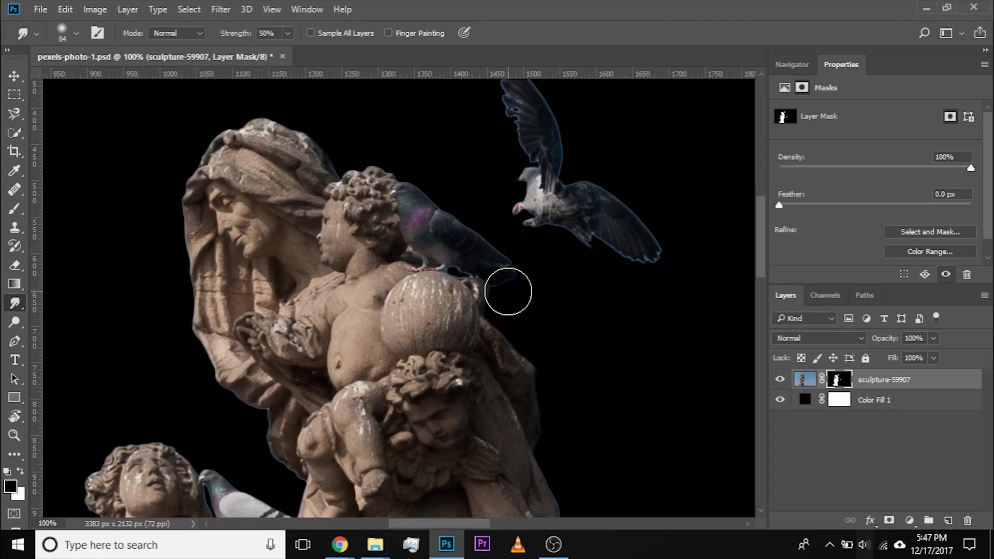
pyautogui.moveTo(546, 370); pyautogui.dragTo(535, 269)
pyautogui.moveTo(550, 413); pyautogui.dragTo(630, 424)
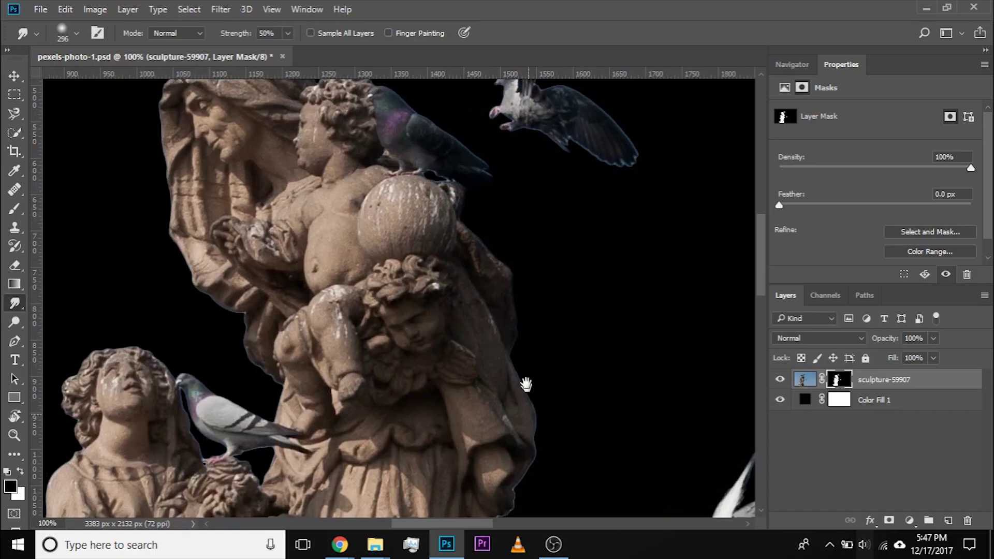
pyautogui.moveTo(525, 406); pyautogui.dragTo(521, 324)
pyautogui.moveTo(522, 363); pyautogui.dragTo(560, 353)
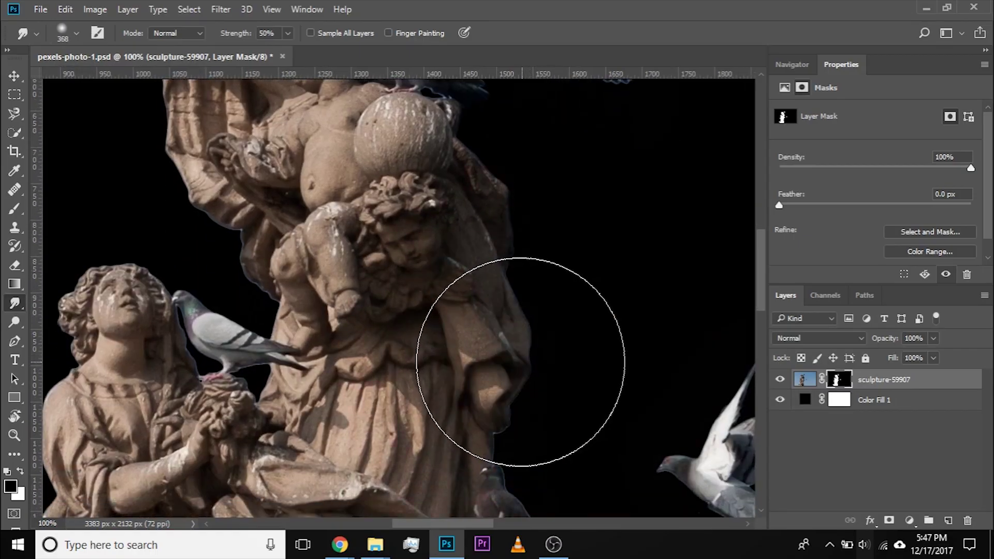
pyautogui.moveTo(489, 258); pyautogui.dragTo(567, 383)
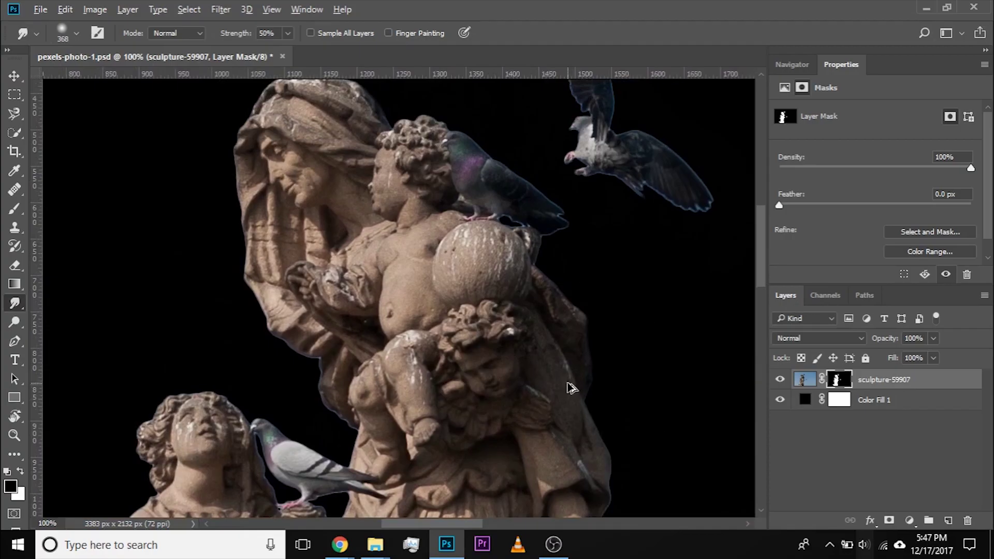
# Step: Reload the sculpture layer's mask as a selection and contract it by 1 pixel
pyautogui.hotkey('ctrl', '2')
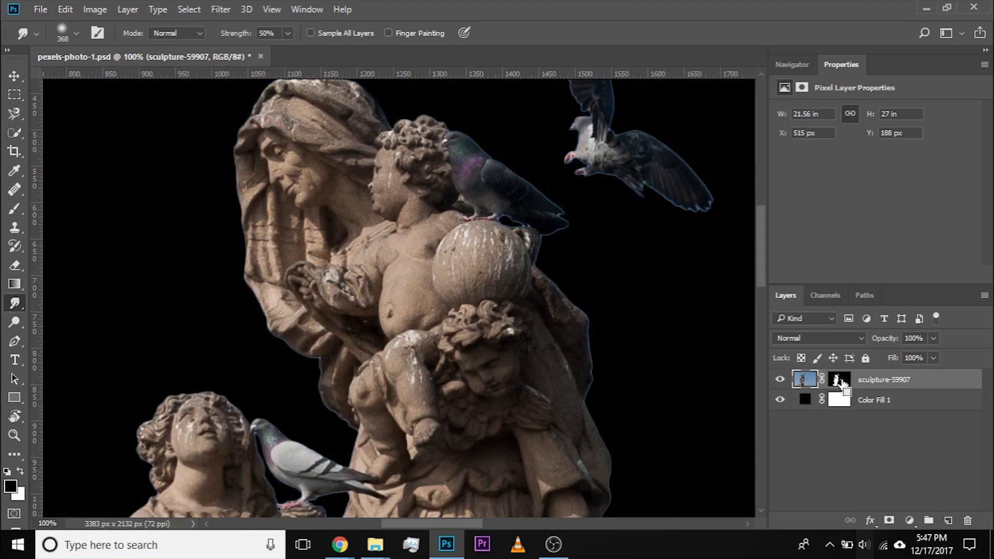
pyautogui.keyDown('ctrl'); pyautogui.click(838, 380); pyautogui.keyUp('ctrl')
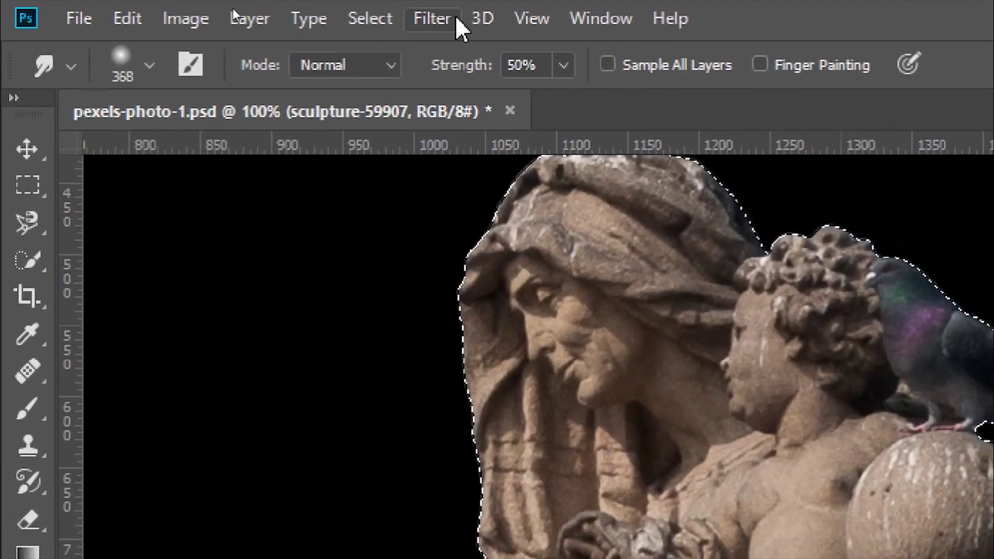
pyautogui.click(189, 9)
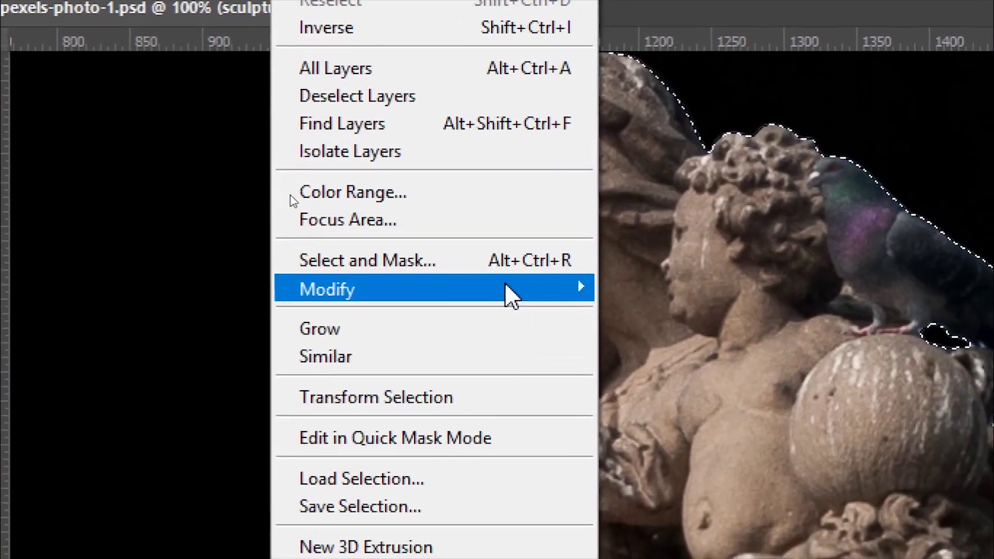
pyautogui.moveTo(512, 296)
pyautogui.click(657, 371)
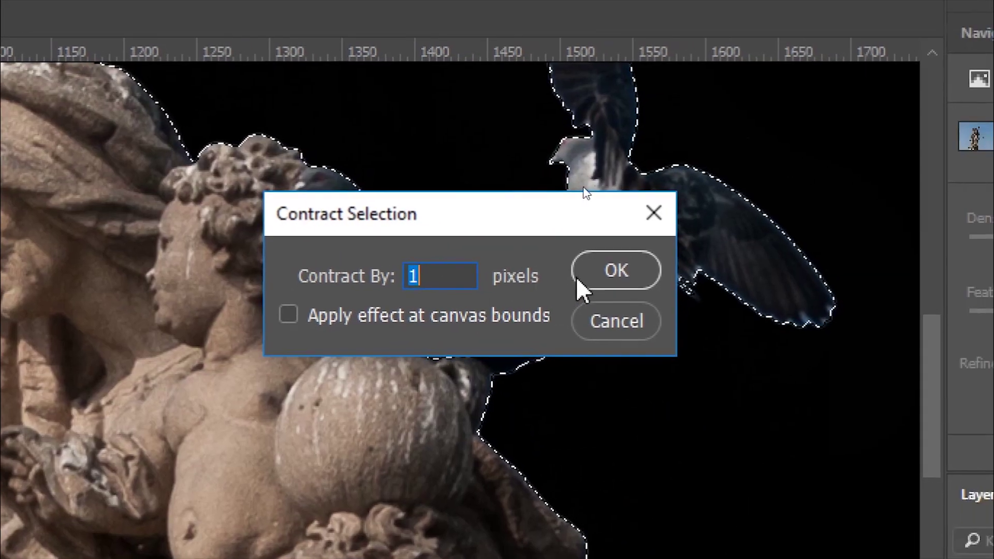
pyautogui.click(653, 282)
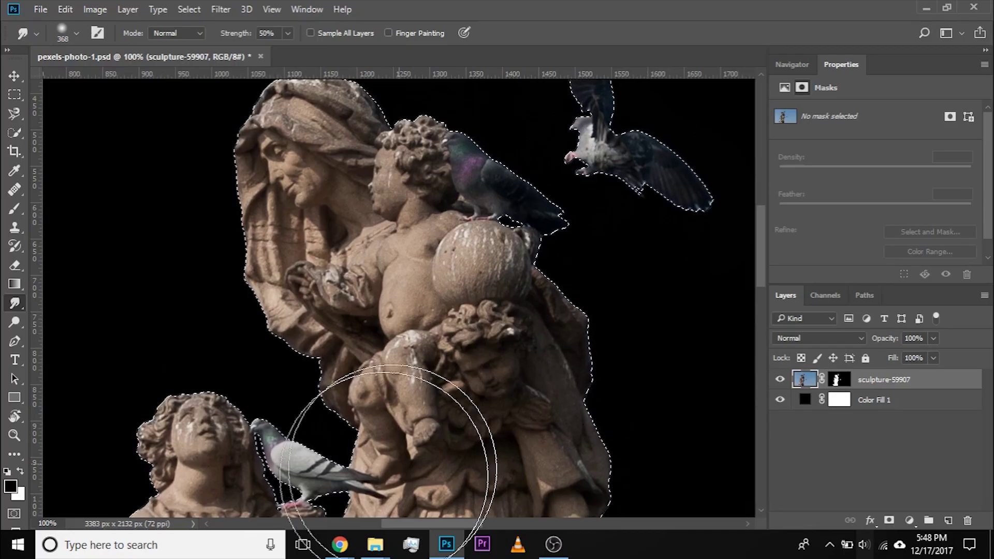
# Step: Try to paint black over the fringe along the statue's robe with a 131 px brush and remove the selection
pyautogui.click(15, 213)
pyautogui.moveTo(524, 330); pyautogui.dragTo(539, 330)
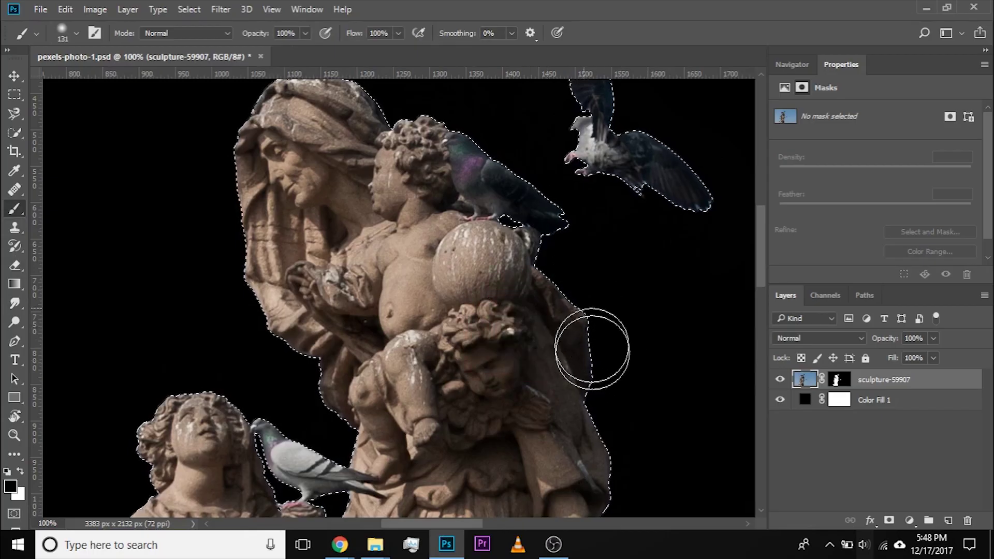
pyautogui.moveTo(613, 390); pyautogui.dragTo(554, 284)
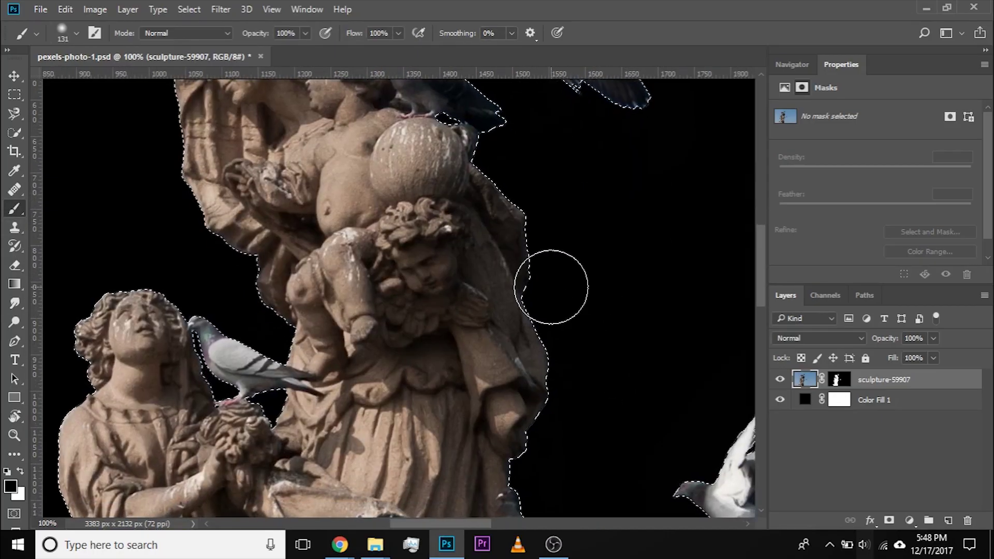
pyautogui.hotkey('ctrl', 'd')
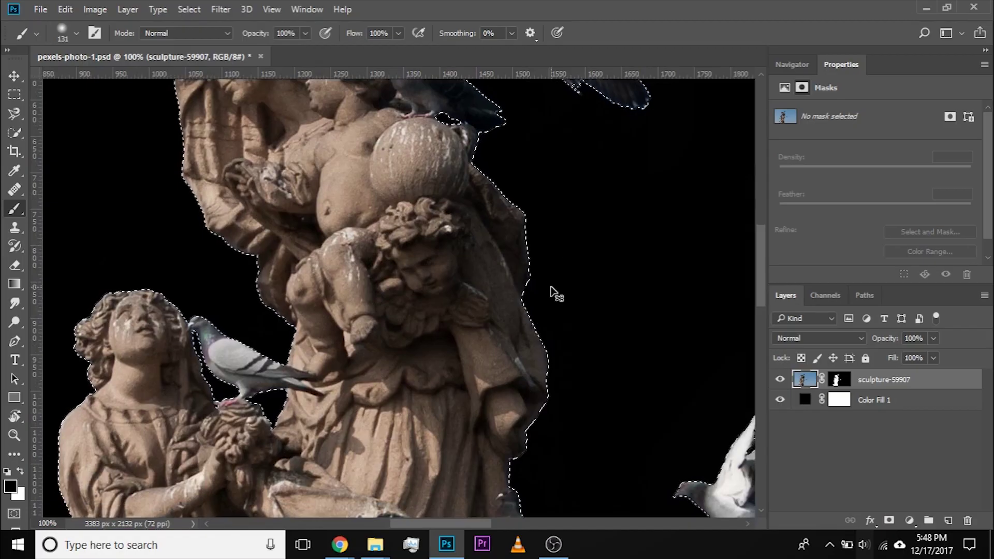
pyautogui.hotkey('ctrl', '+')
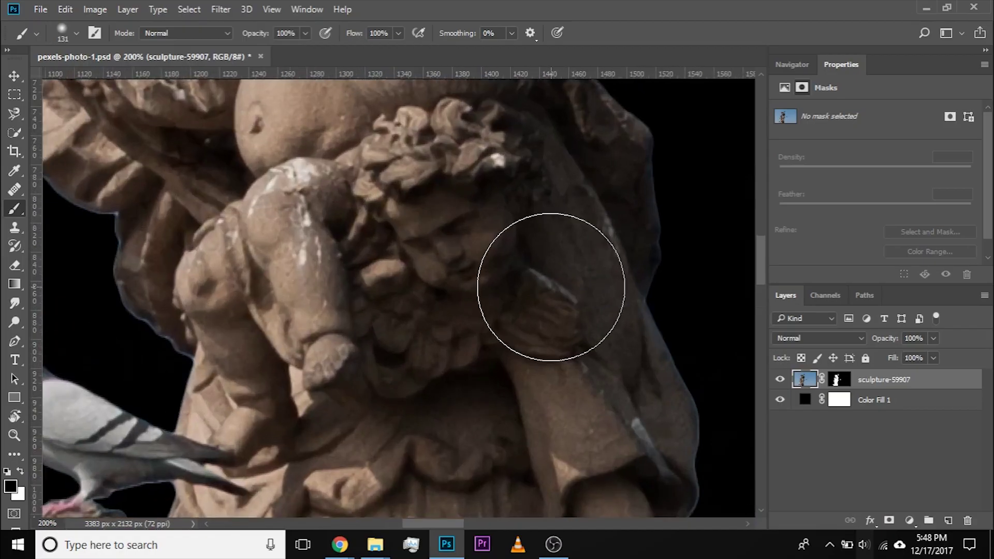
pyautogui.moveTo(499, 251); pyautogui.dragTo(434, 209)
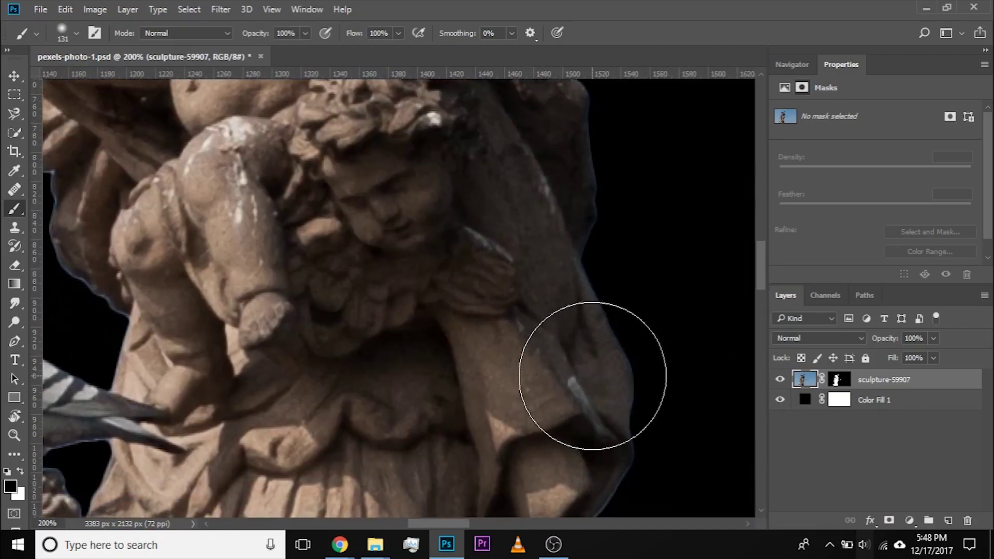
pyautogui.scroll(-3, 592, 376)
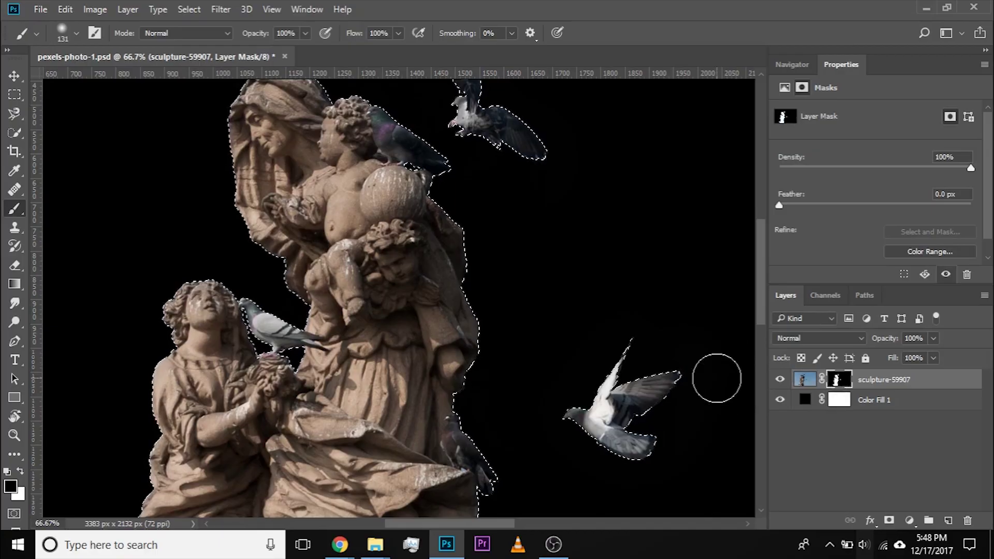
# Step: Fill the fringe outside the contracted selection with black on the sculpture layer's mask and remove the selection
pyautogui.press('alt')
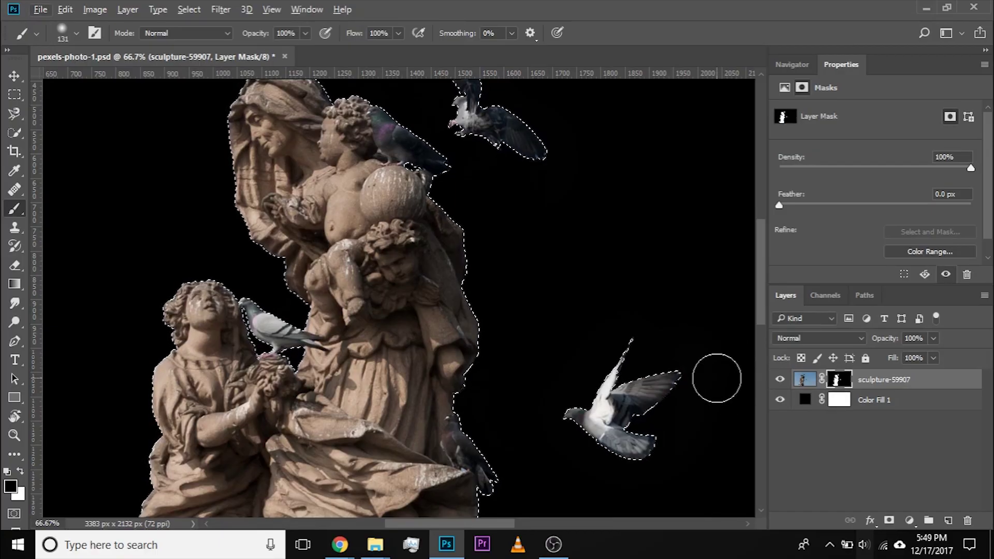
pyautogui.press('alt')
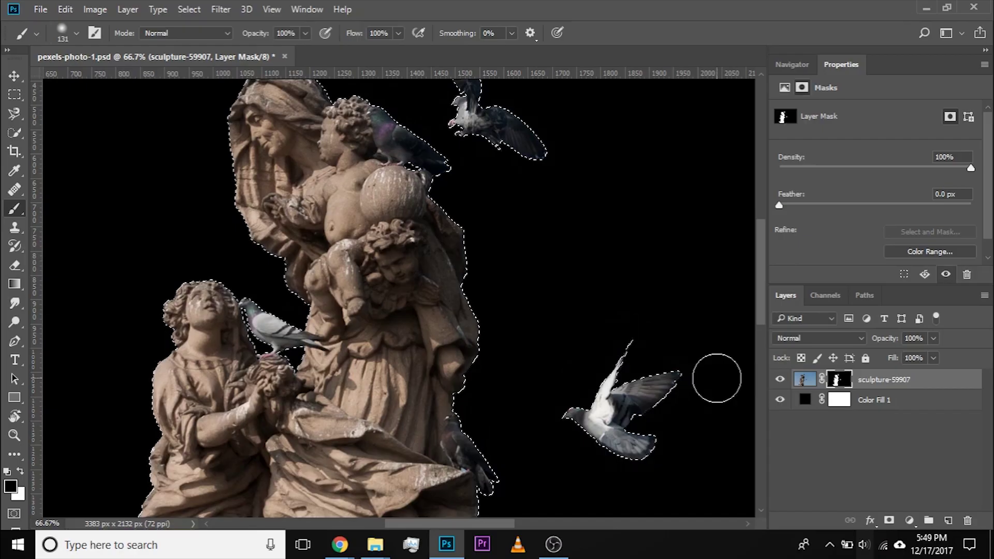
pyautogui.hotkey('ctrl', 'd')
pyautogui.hotkey('ctrl', '+')
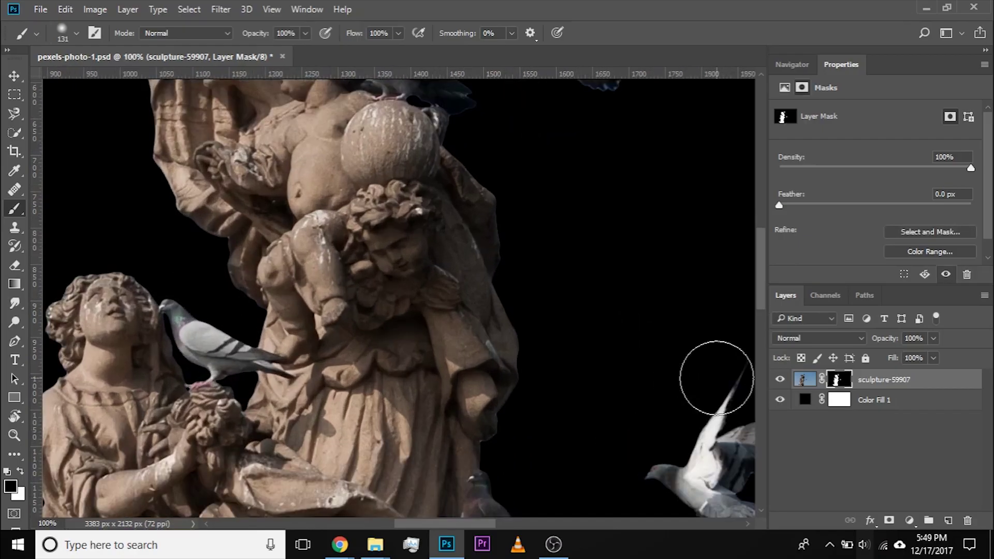